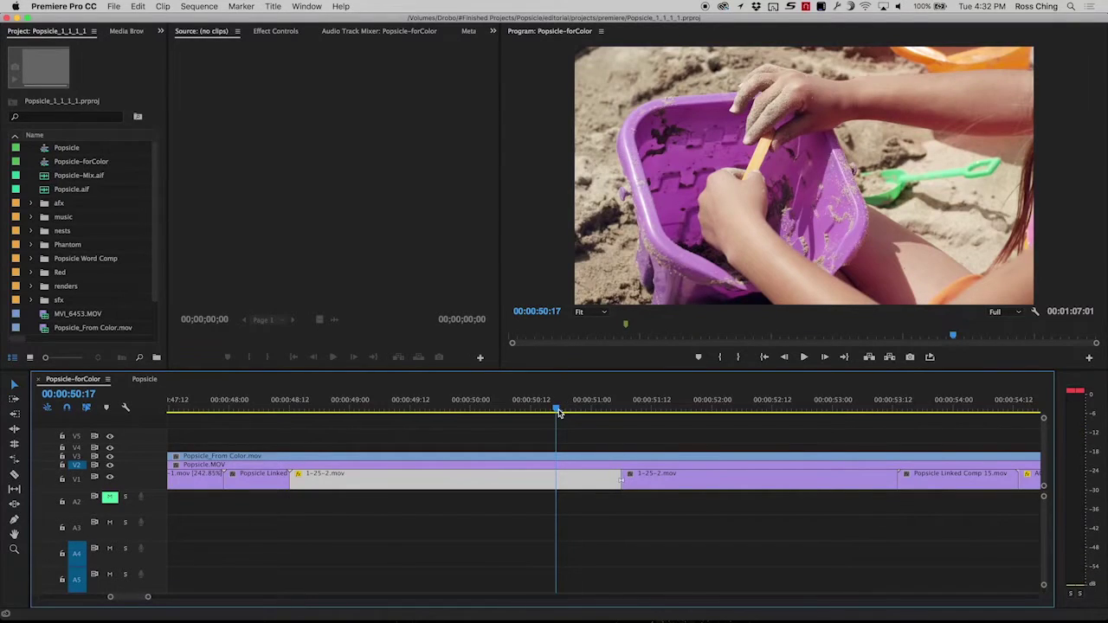
# - Scrub the sandbox shot, then replace the V1 clip with an After Effects composition
pyautogui.moveTo(559, 413); pyautogui.dragTo(290, 408)
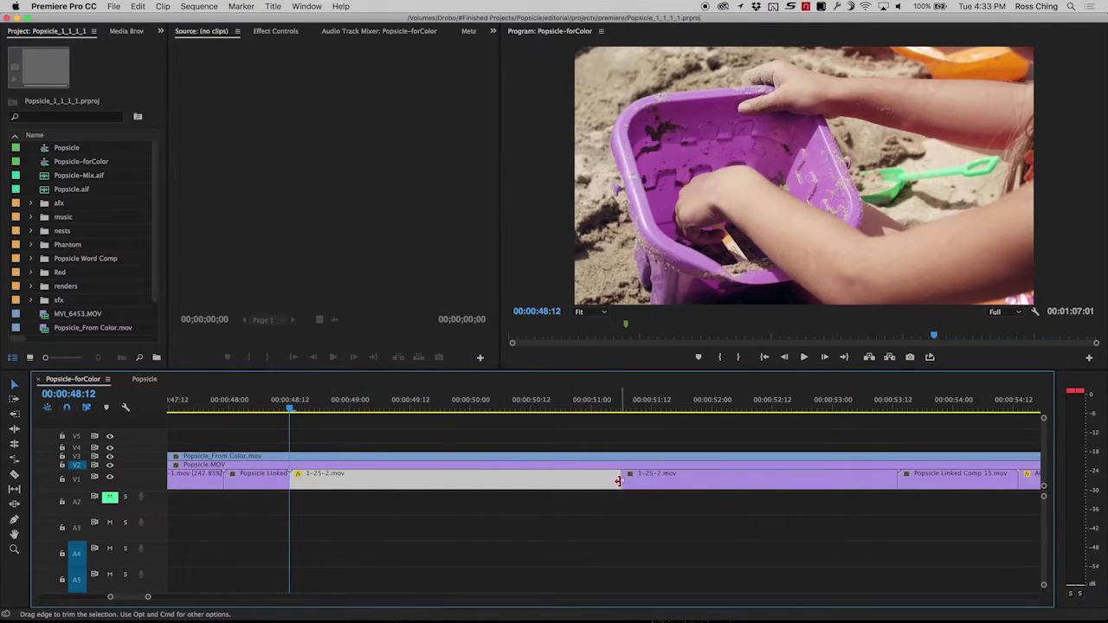
pyautogui.rightClick(590, 482)
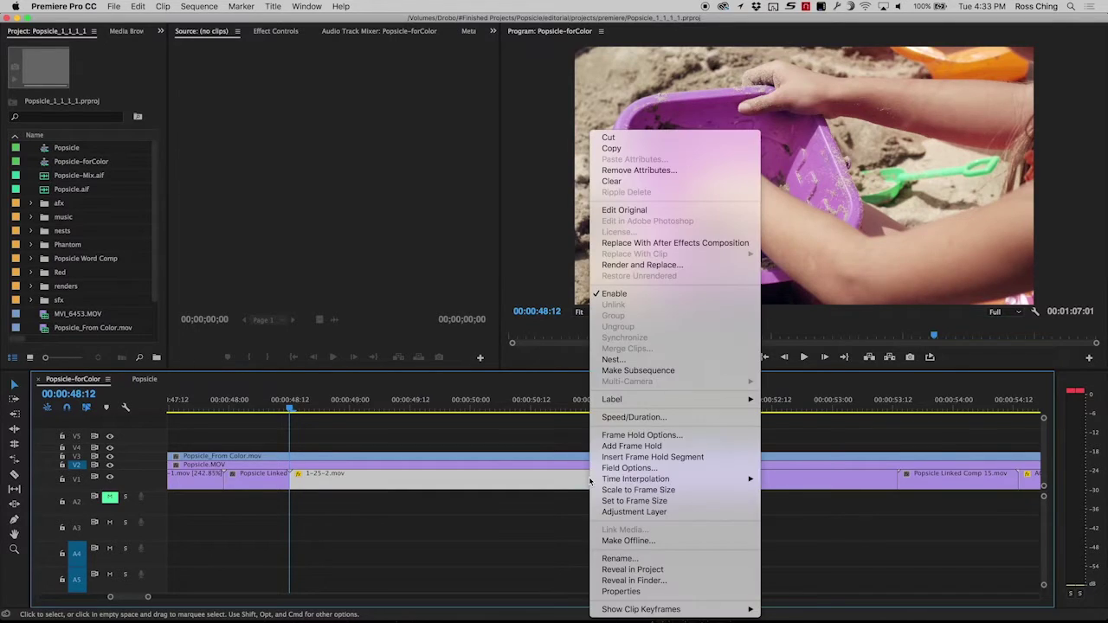
pyautogui.click(653, 248)
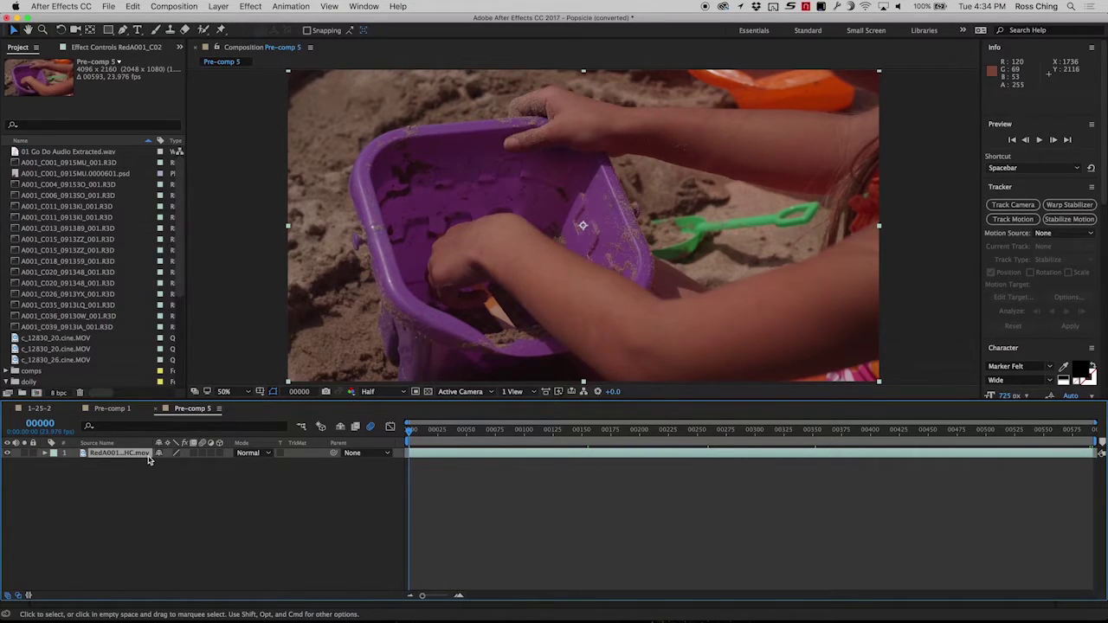
# - Send the RedA001_C025_0913HC.mov layer to mocha AE CC with Animation > Track in mocha AE
pyautogui.click(141, 477)
pyautogui.click(145, 454)
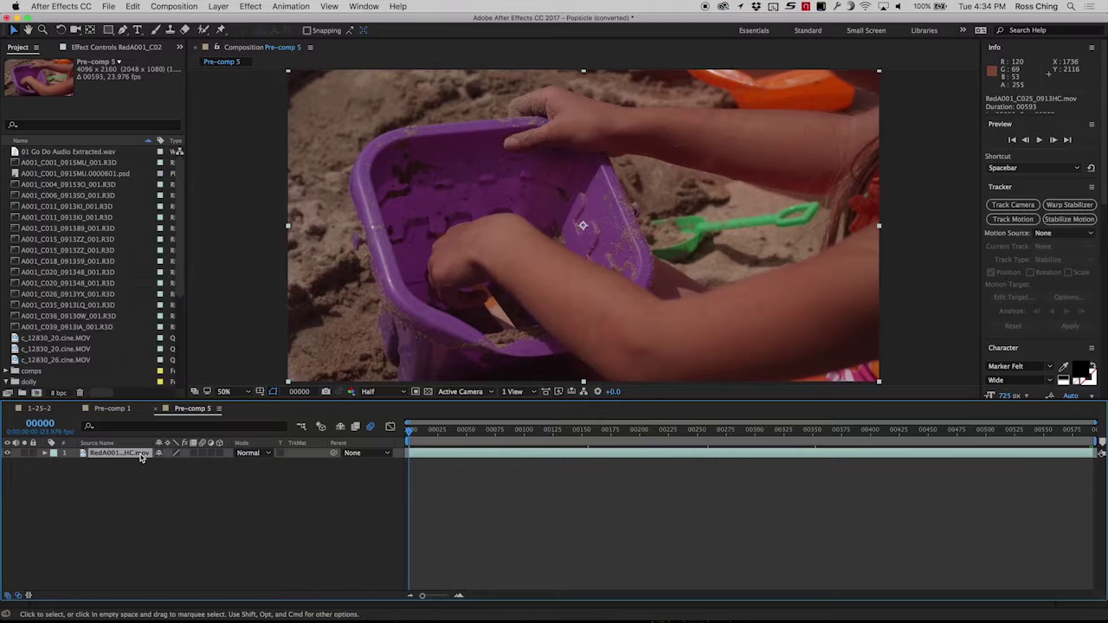
pyautogui.click(291, 6)
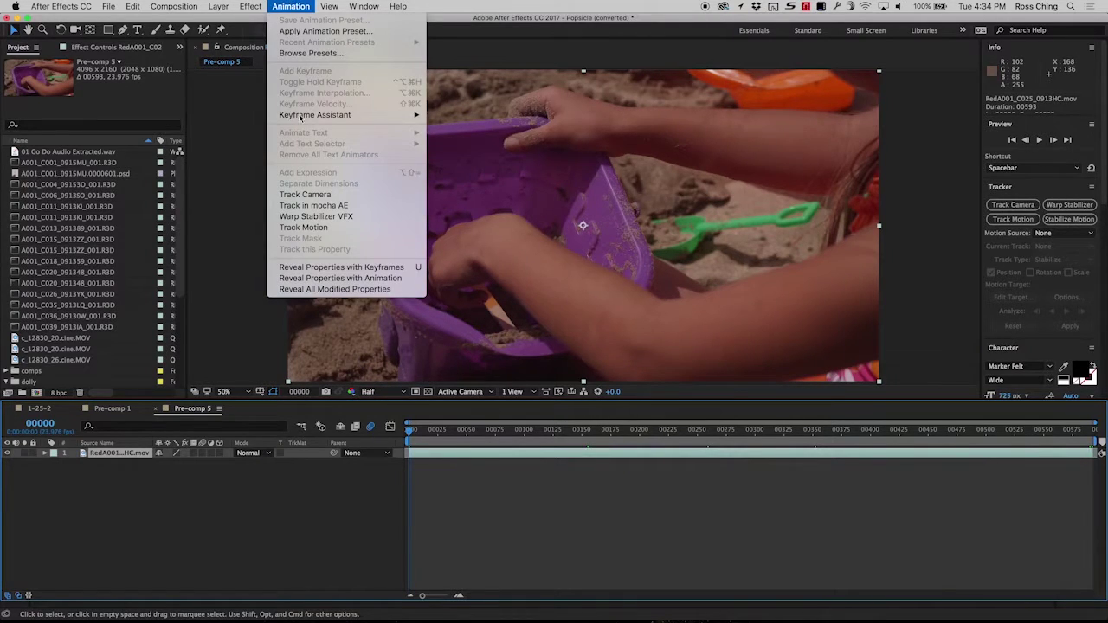
pyautogui.click(321, 208)
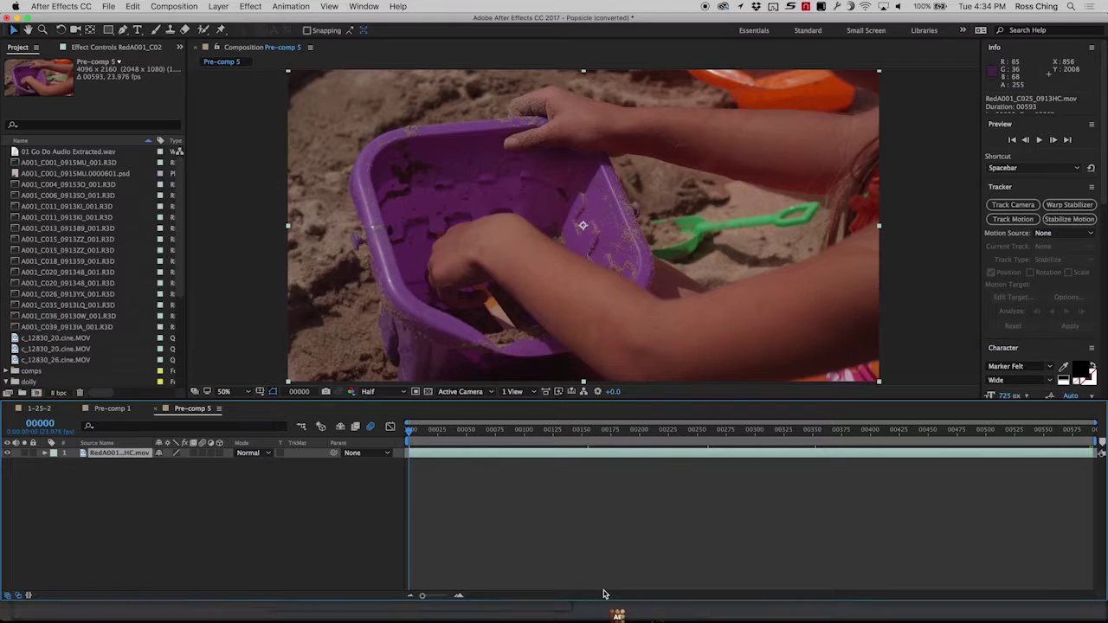
pyautogui.moveTo(617, 615)
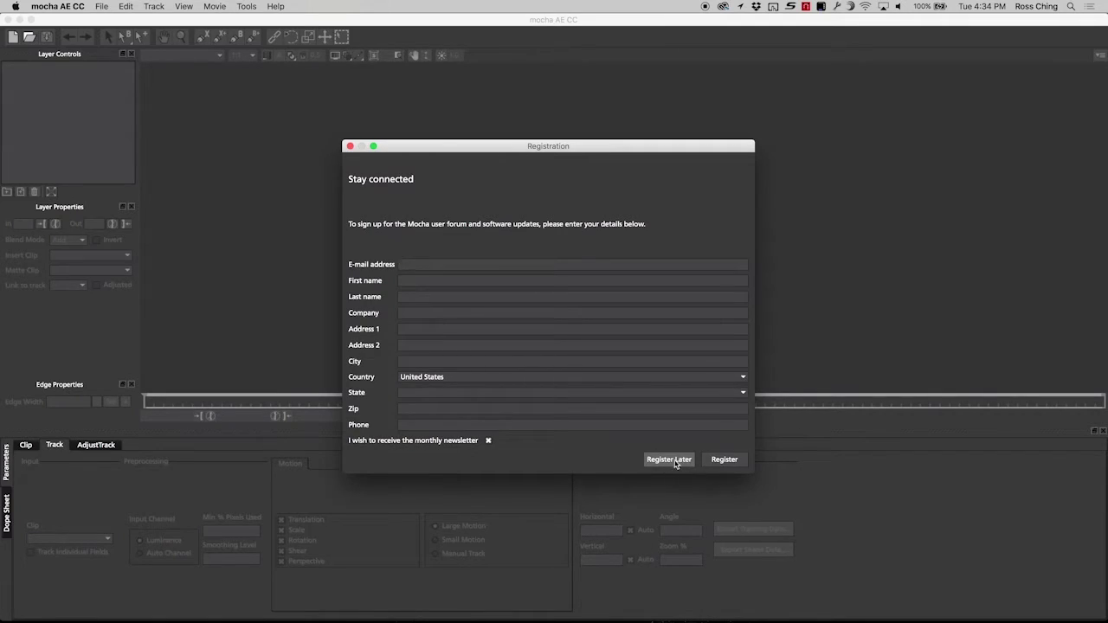
# - Skip registration and create the RedA001_C025_0913HC project, overwriting the existing one
pyautogui.click(678, 464)
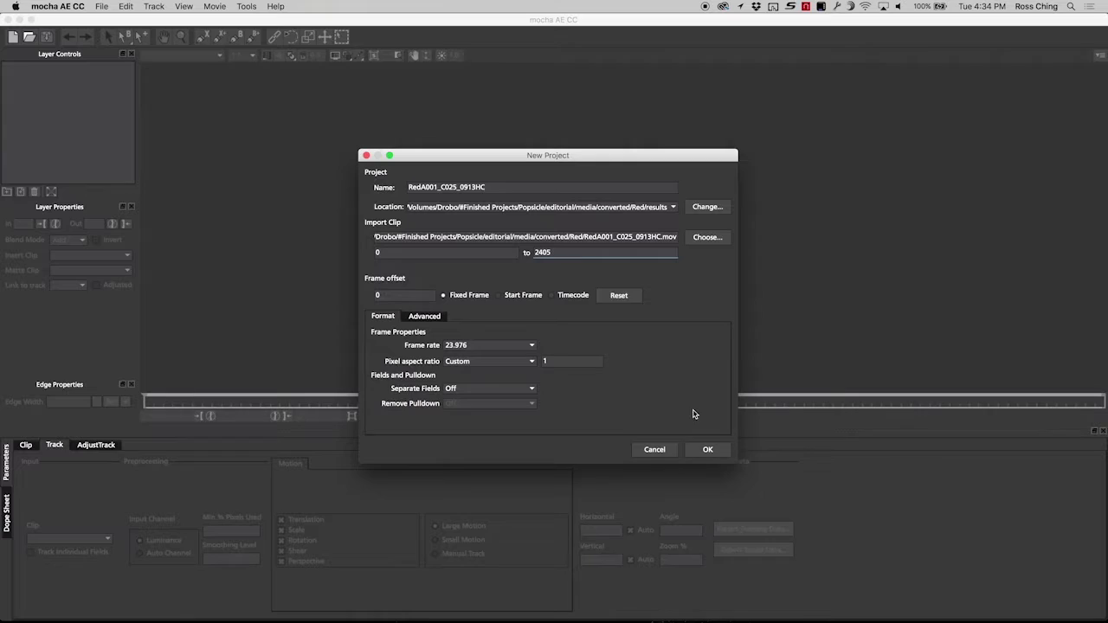
pyautogui.click(707, 450)
pyautogui.click(581, 320)
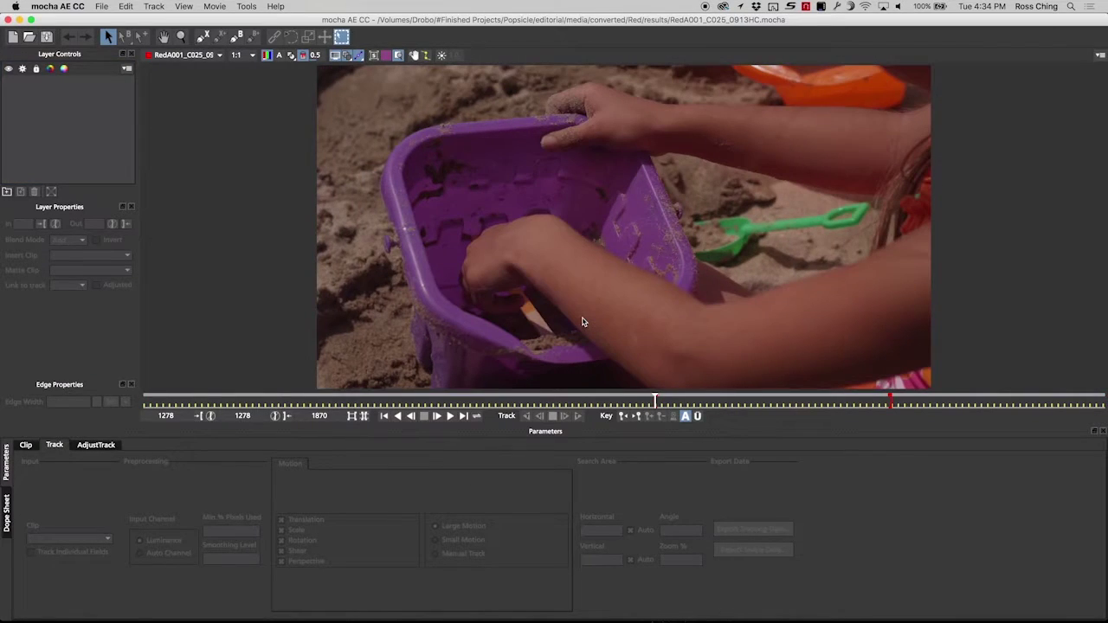
pyautogui.click(861, 401)
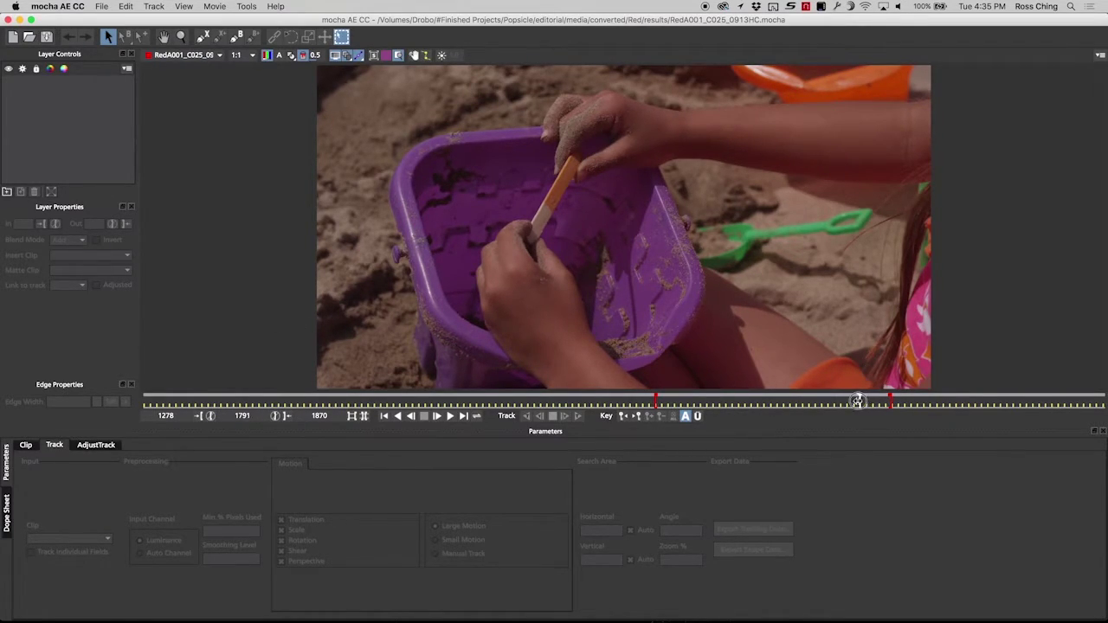
pyautogui.moveTo(860, 402)
pyautogui.mouseDown()
pyautogui.moveTo(737, 403)
pyautogui.moveTo(846, 403)
pyautogui.mouseUp()
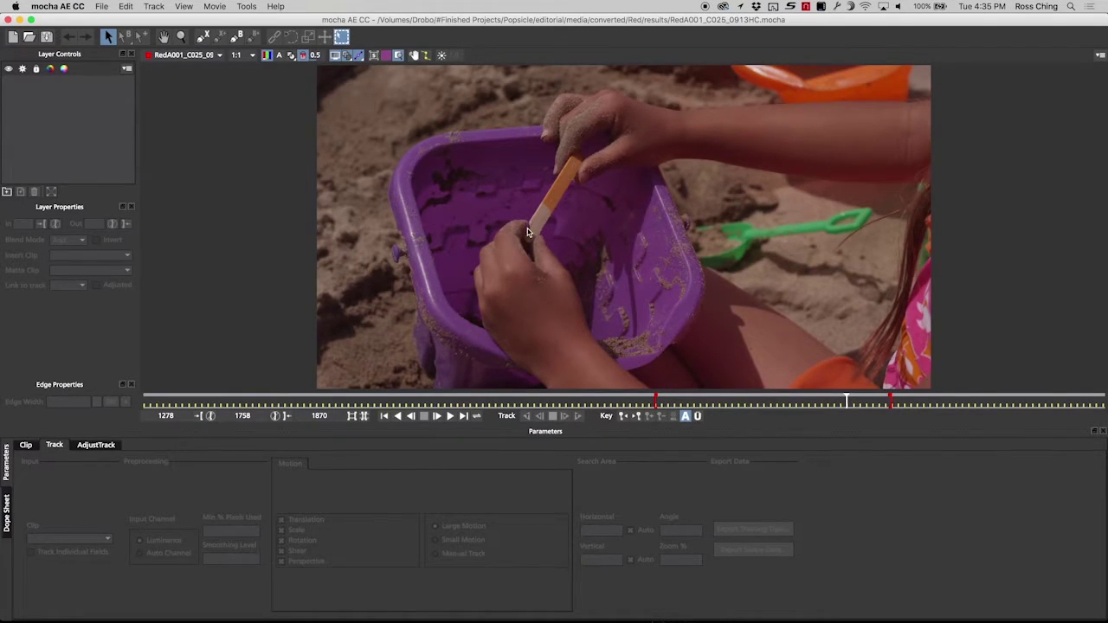
pyautogui.click(665, 401)
pyautogui.press('Left')
pyautogui.press('Left')
pyautogui.press('Left')
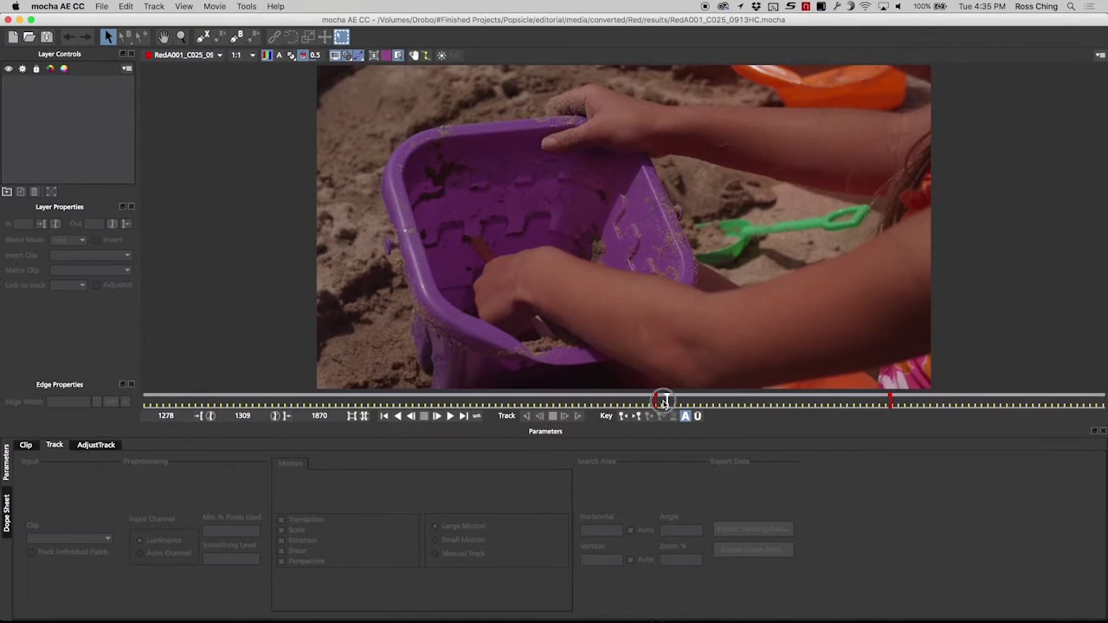
pyautogui.click(676, 401)
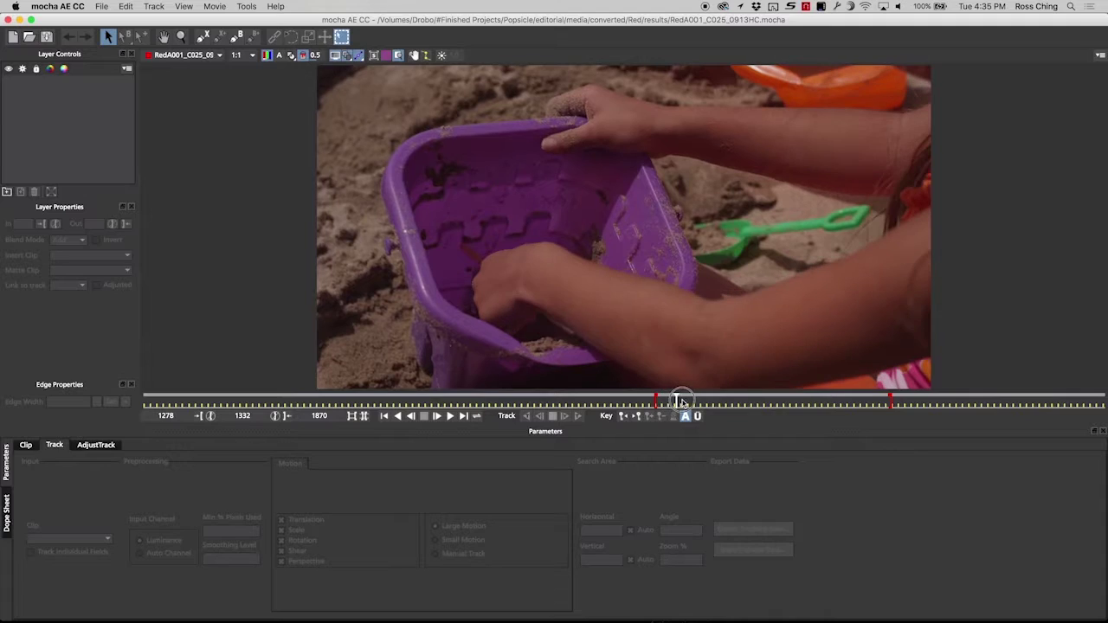
pyautogui.click(759, 402)
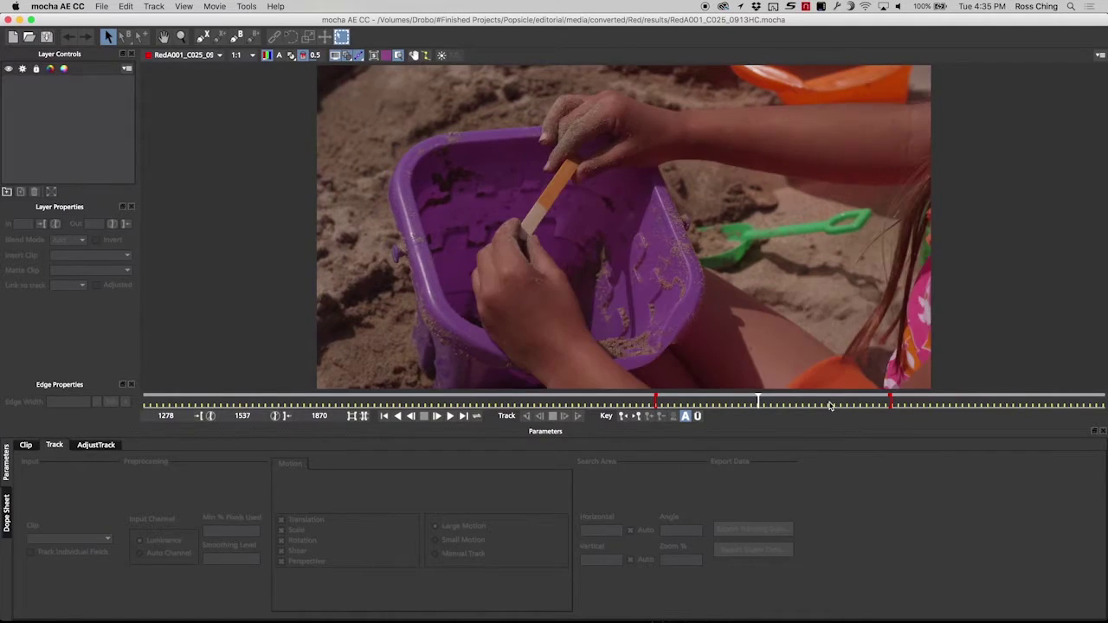
pyautogui.click(839, 403)
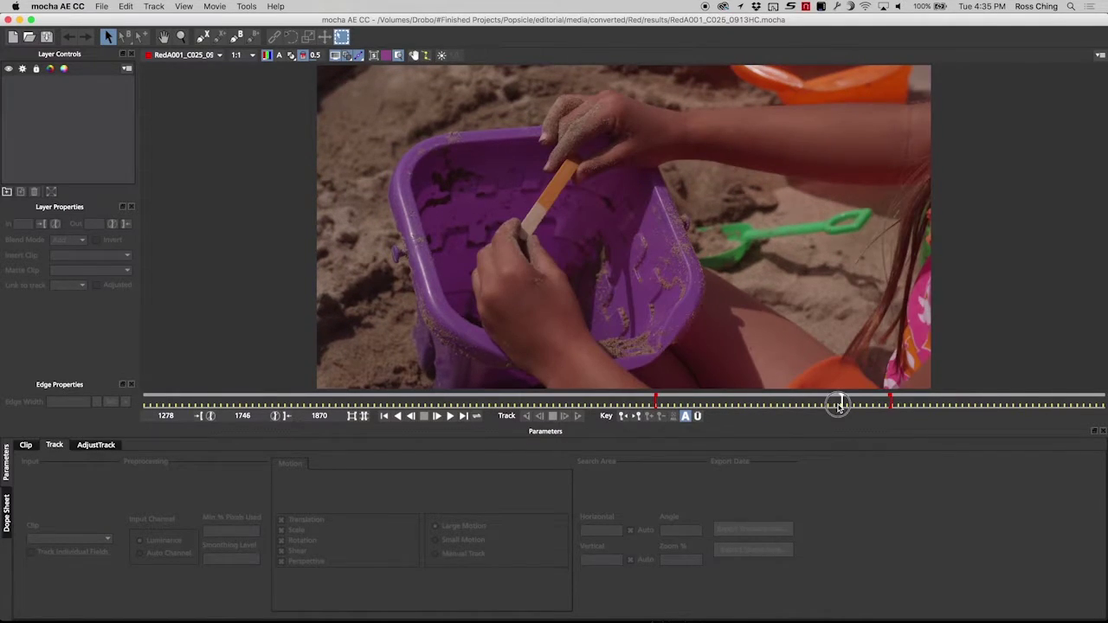
pyautogui.click(464, 416)
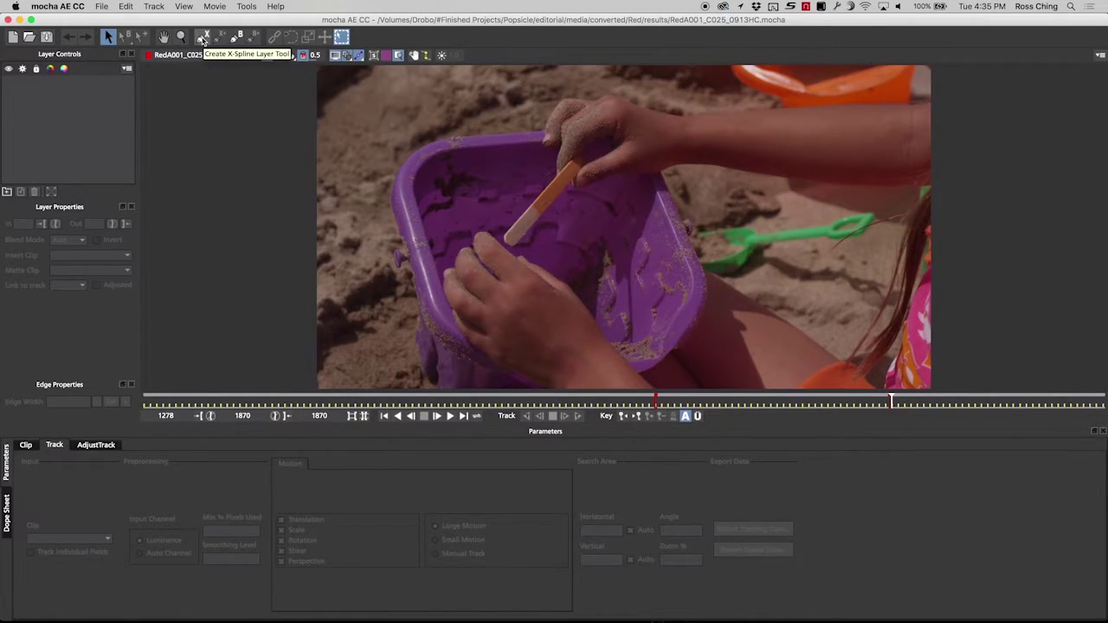
# - Draw a closed X-Spline shape, Layer 1, around the popsicle stick
pyautogui.click(202, 39)
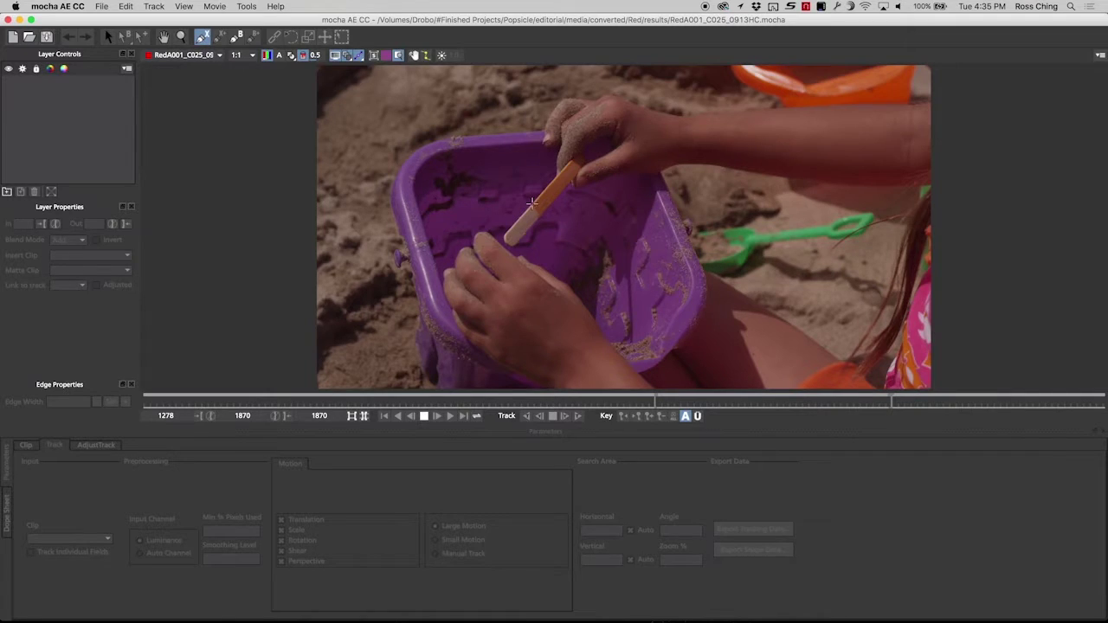
pyautogui.click(541, 191)
pyautogui.click(566, 165)
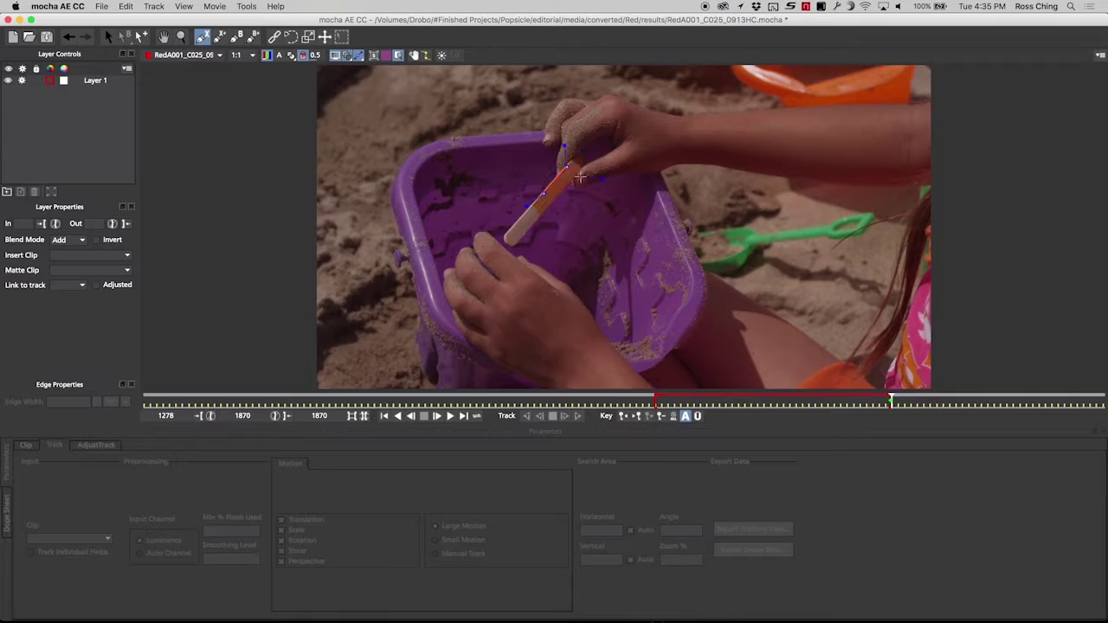
pyautogui.click(576, 175)
pyautogui.rightClick(542, 194)
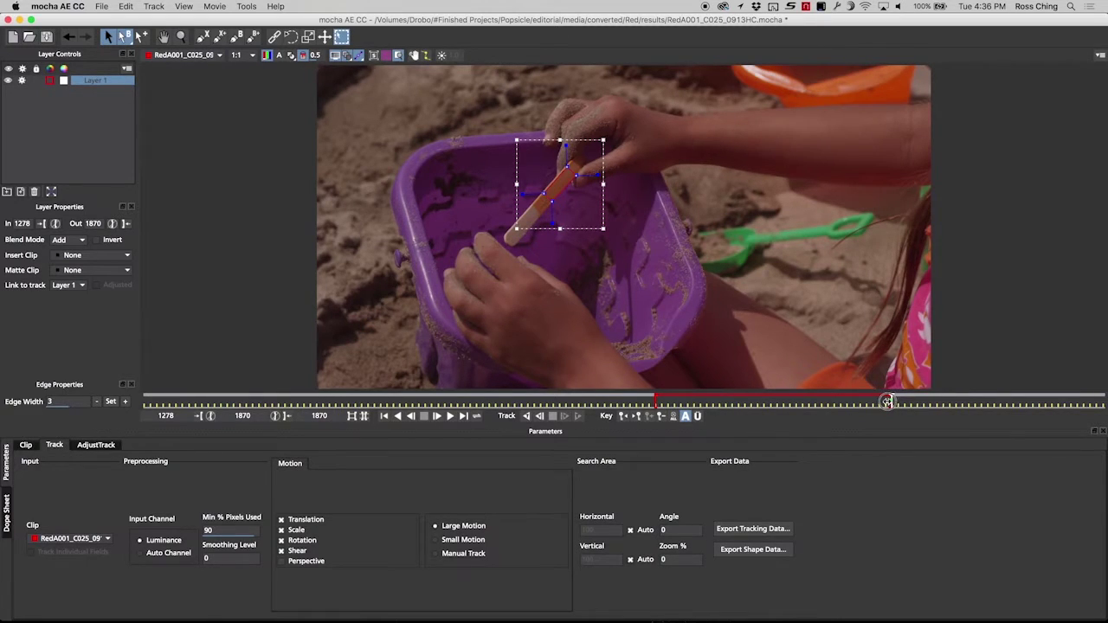
# - Scrub the shot and jump to the last frame of the range
pyautogui.moveTo(887, 402); pyautogui.dragTo(713, 401)
pyautogui.click(437, 416)
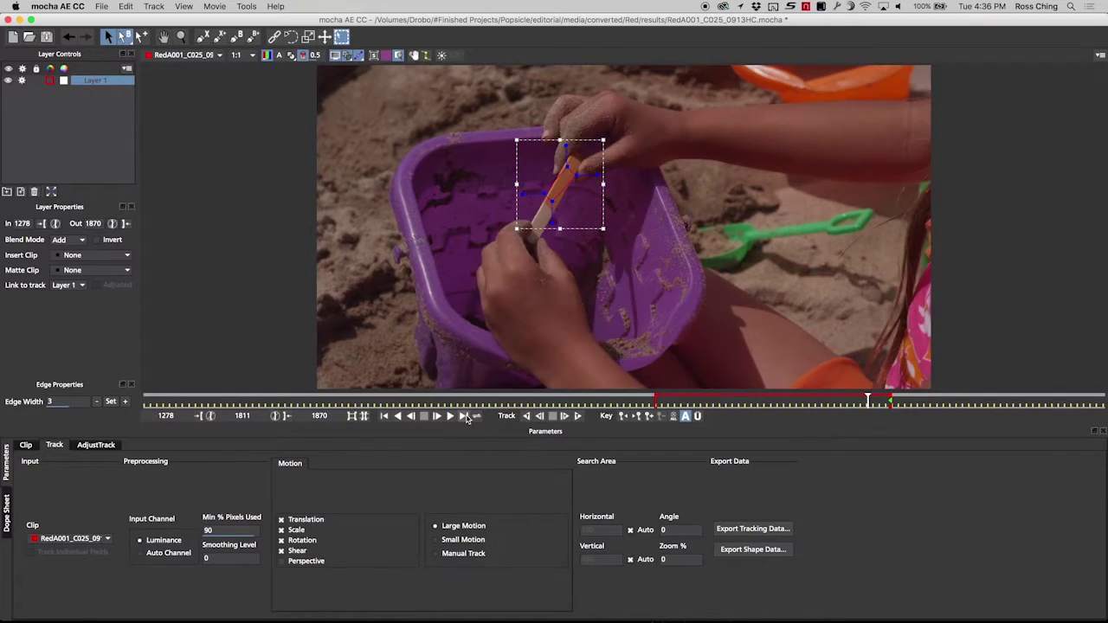
pyautogui.click(464, 416)
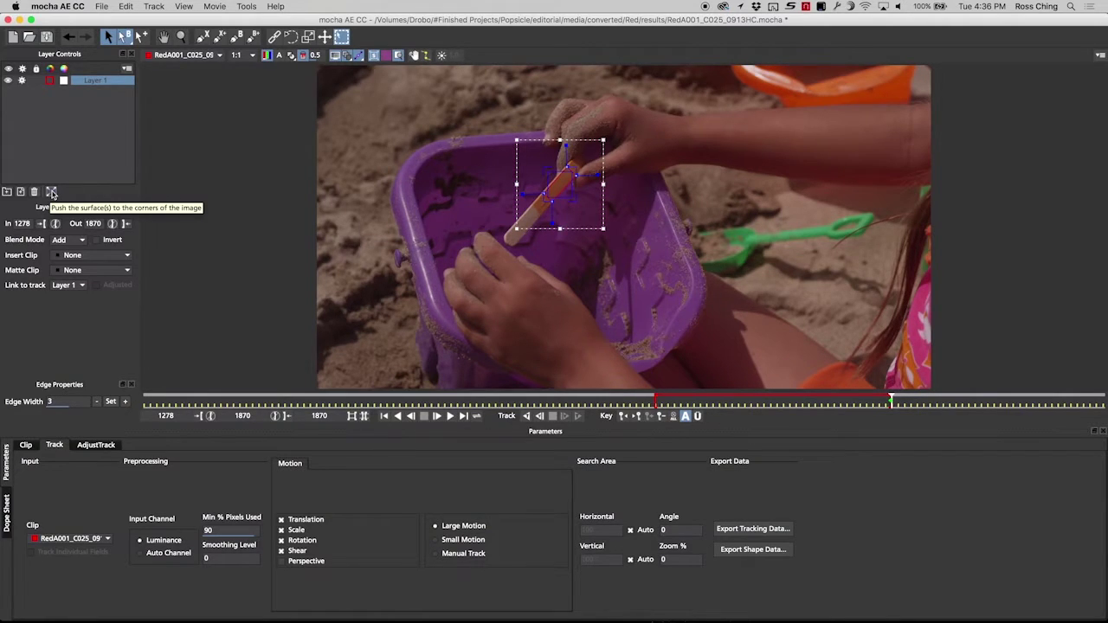
# - Push Layer 1's tracking surface to the four image corners on frame 1870
pyautogui.click(52, 192)
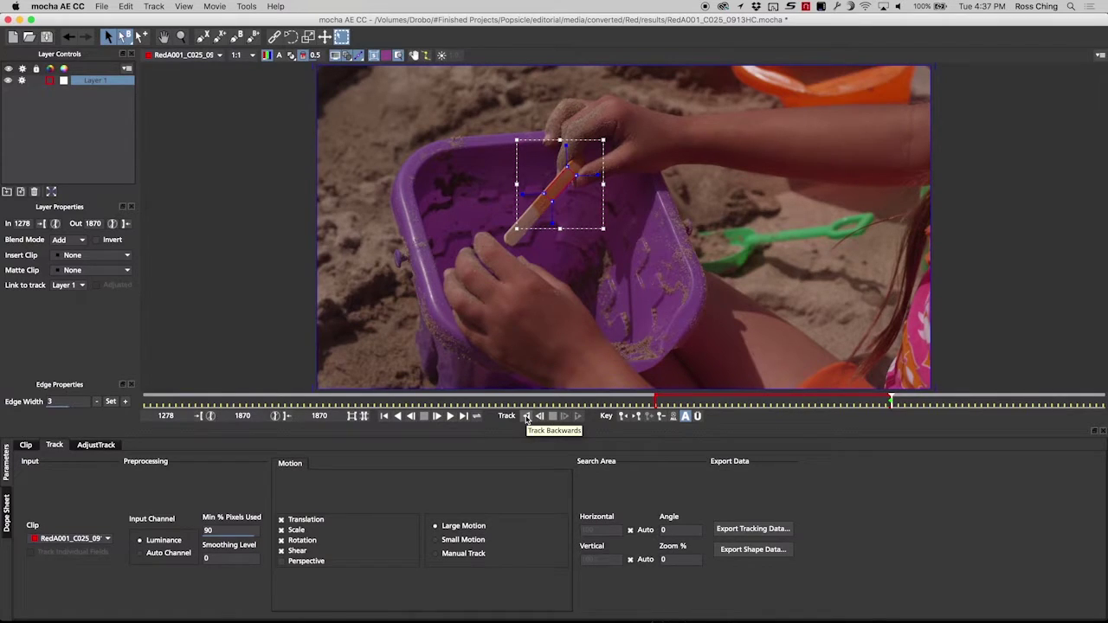
# - Track Layer 1 backwards from frame 1870 to about frame 1497
pyautogui.click(527, 417)
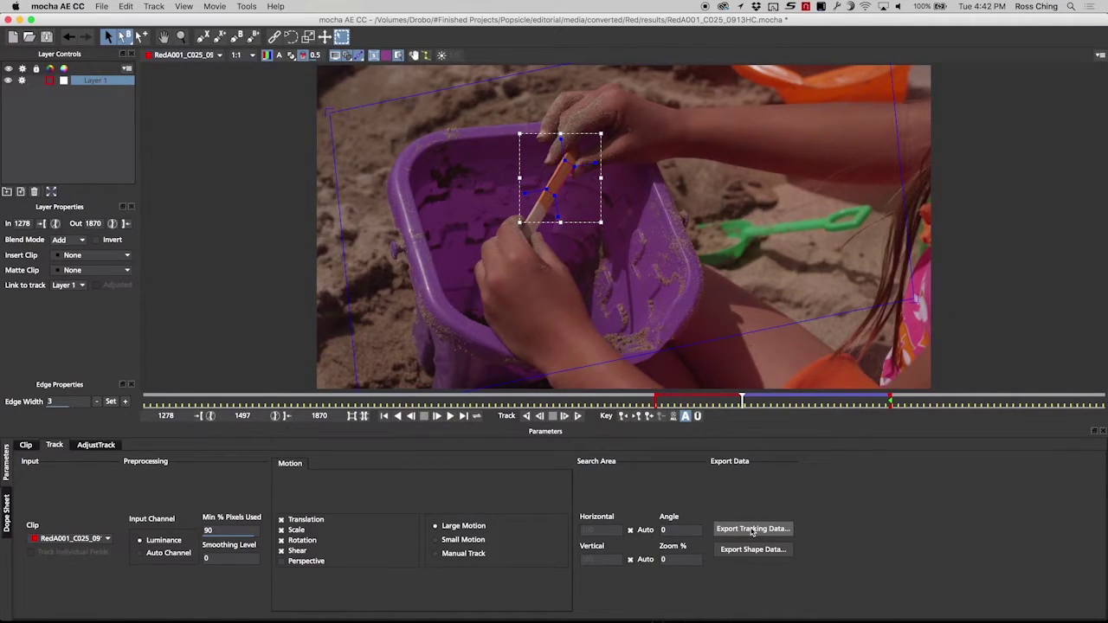
# - Copy Layer 1's track to the clipboard as After Effects Corner Pin data, then return to After Effects
pyautogui.click(751, 530)
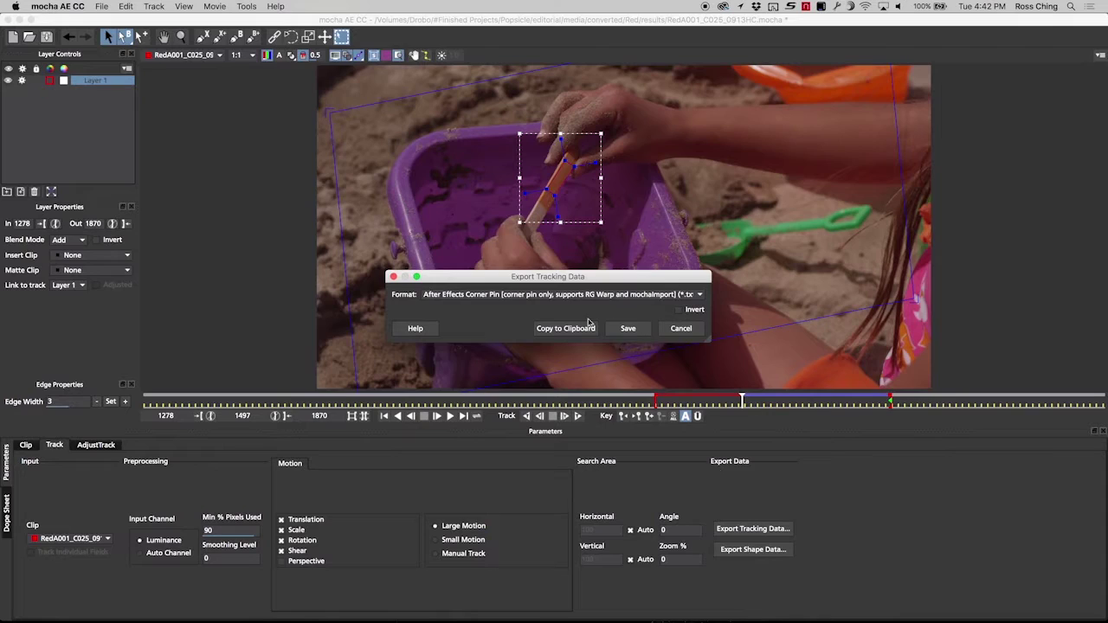
pyautogui.click(680, 328)
pyautogui.click(99, 6)
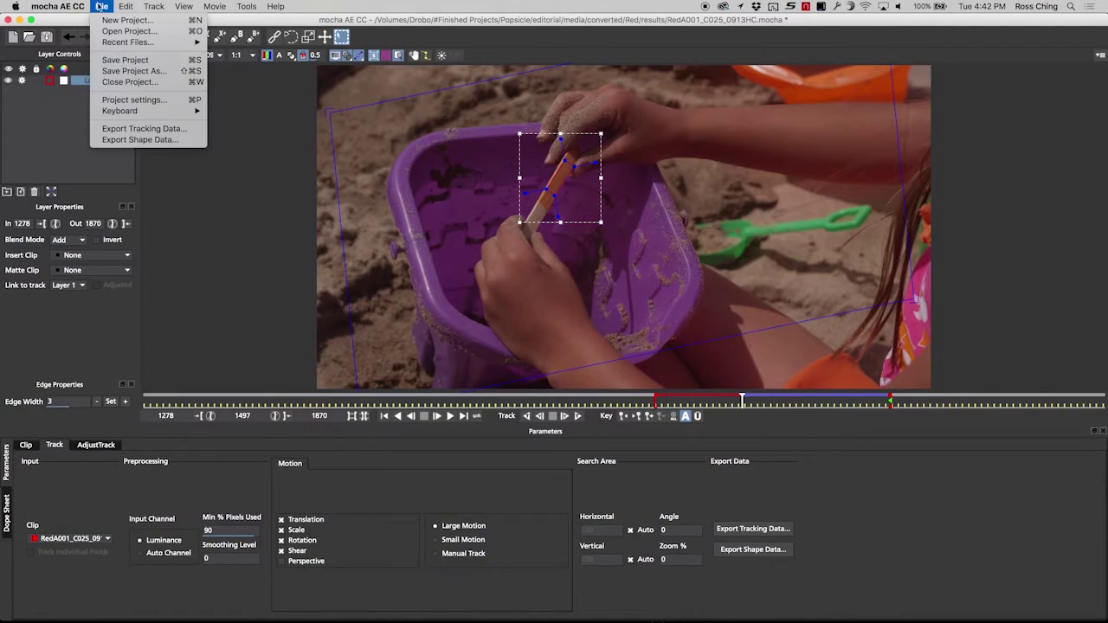
pyautogui.click(132, 129)
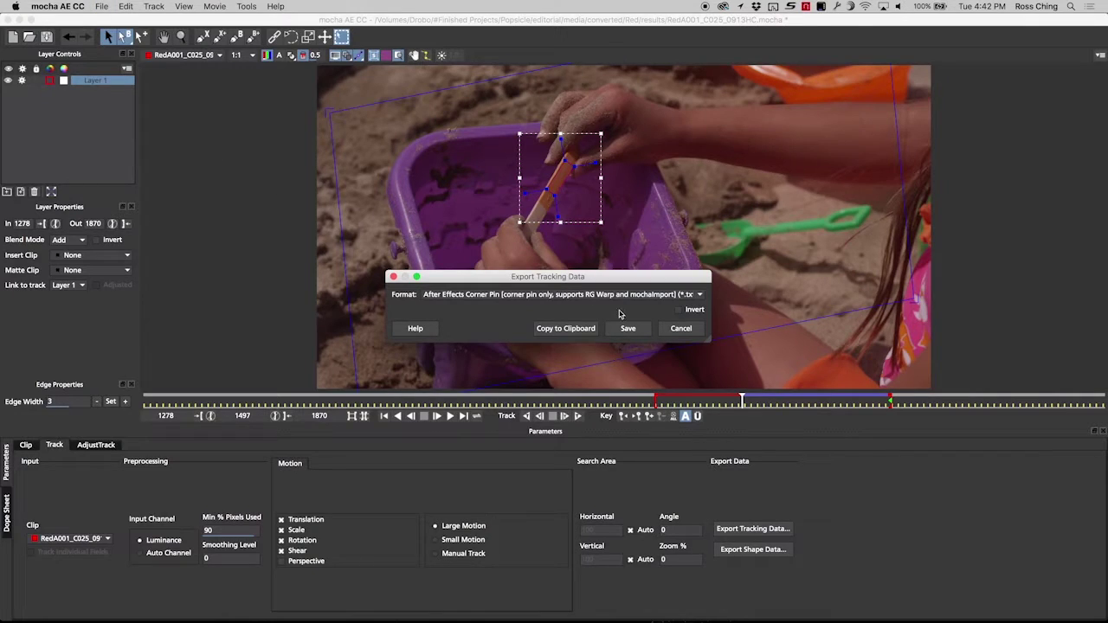
pyautogui.click(617, 296)
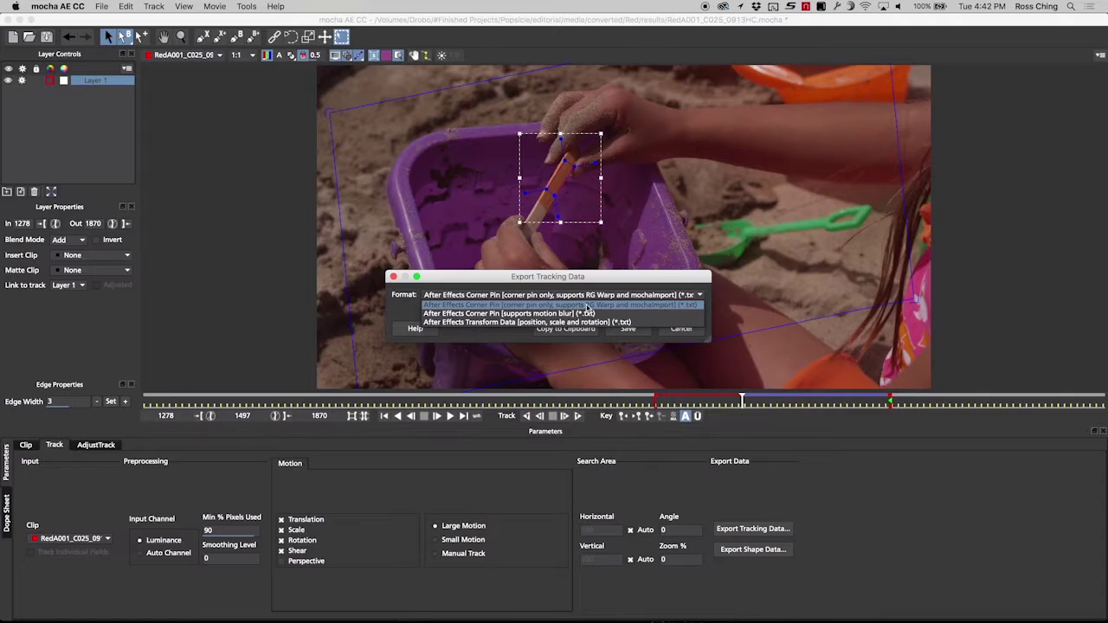
pyautogui.click(587, 306)
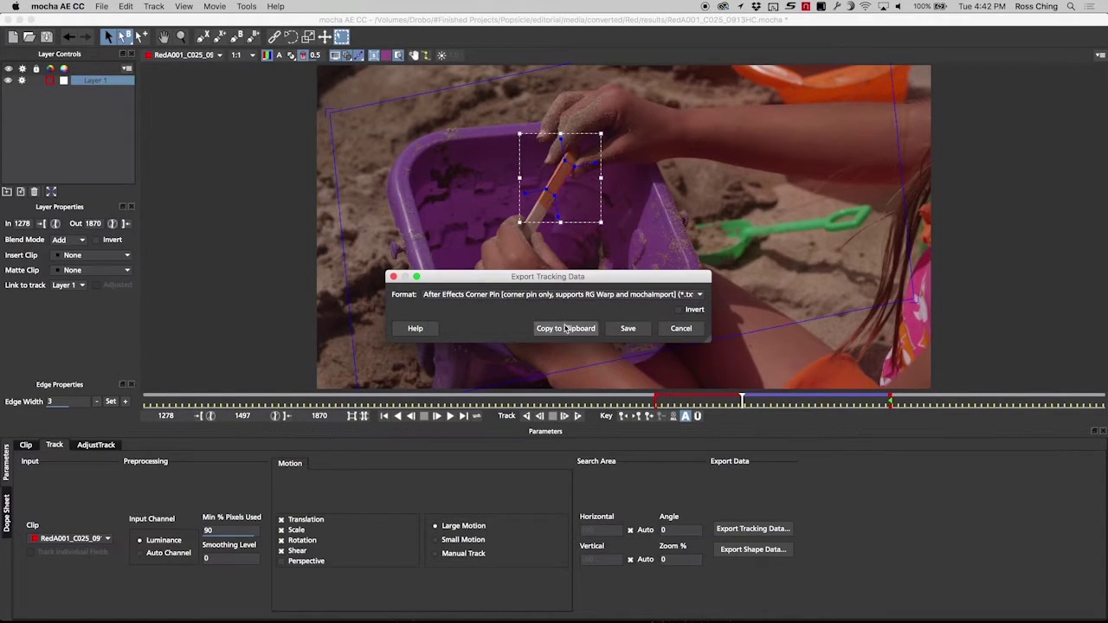
pyautogui.click(566, 329)
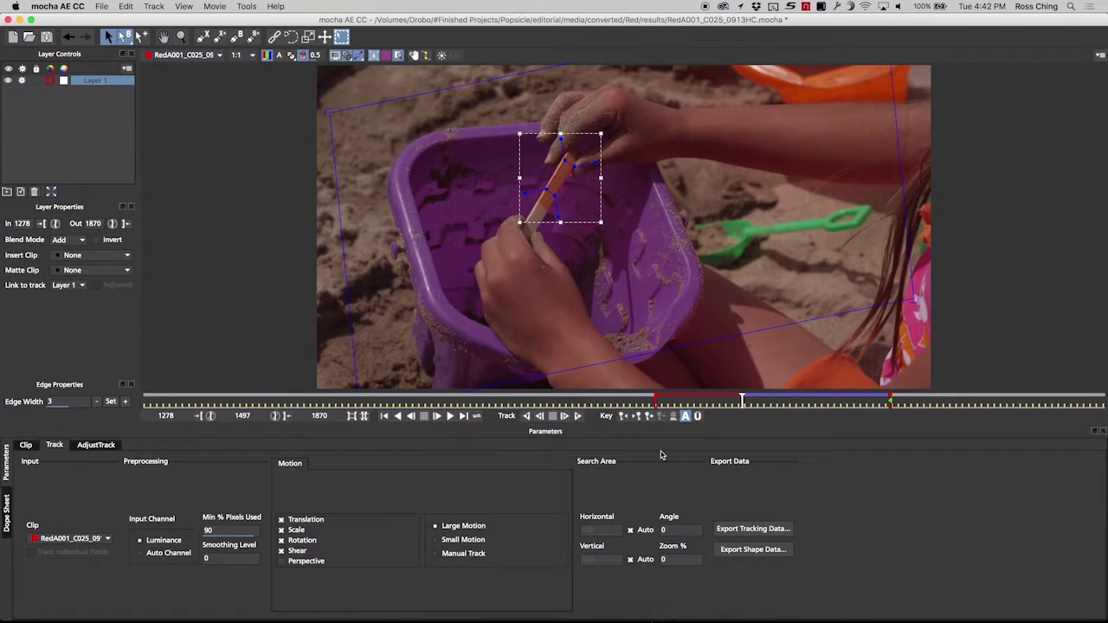
pyautogui.press('super+Tab')
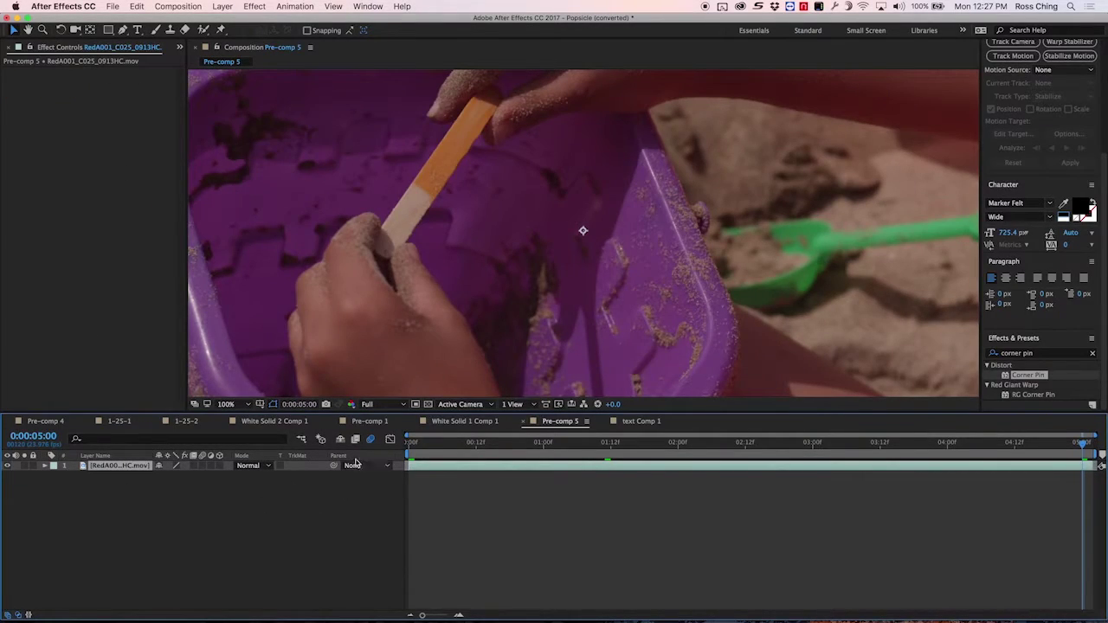
# - At frame 0, create a new solid layer in a lighter gray-red colour
pyautogui.click(410, 443)
pyautogui.moveTo(442, 450); pyautogui.dragTo(401, 445)
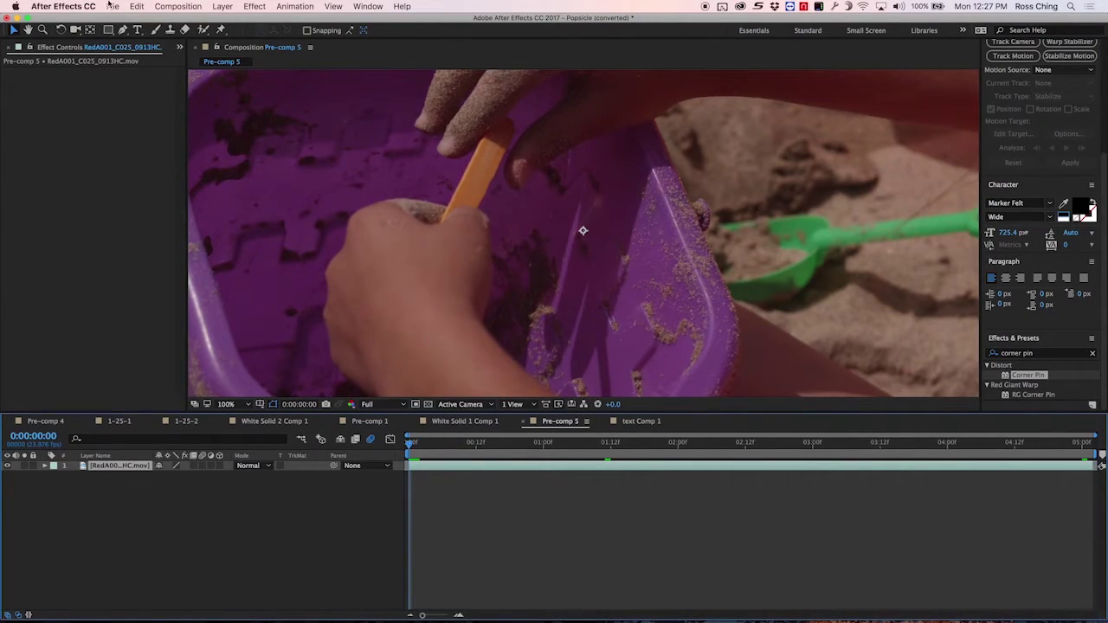
pyautogui.click(226, 6)
pyautogui.moveTo(246, 21)
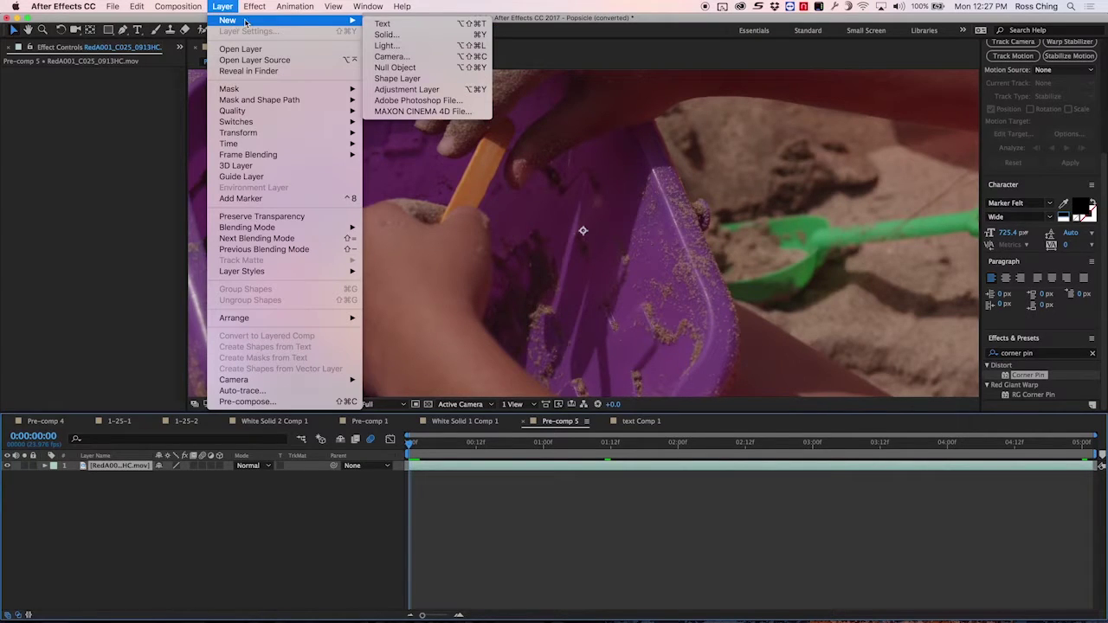
pyautogui.click(382, 35)
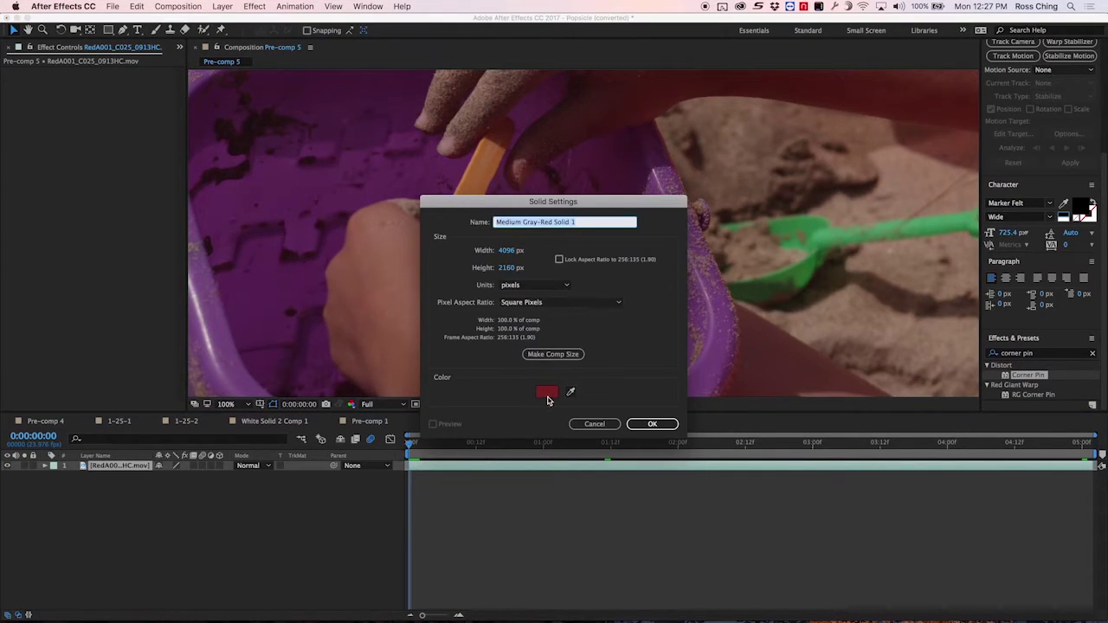
pyautogui.click(551, 400)
pyautogui.moveTo(539, 323); pyautogui.dragTo(503, 308)
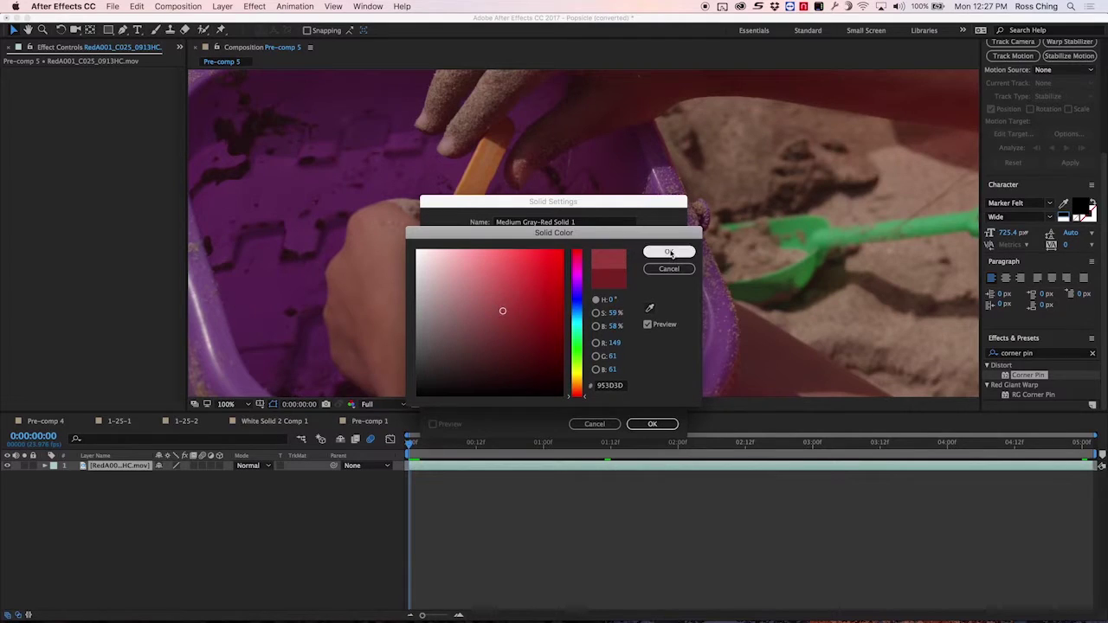
pyautogui.click(669, 252)
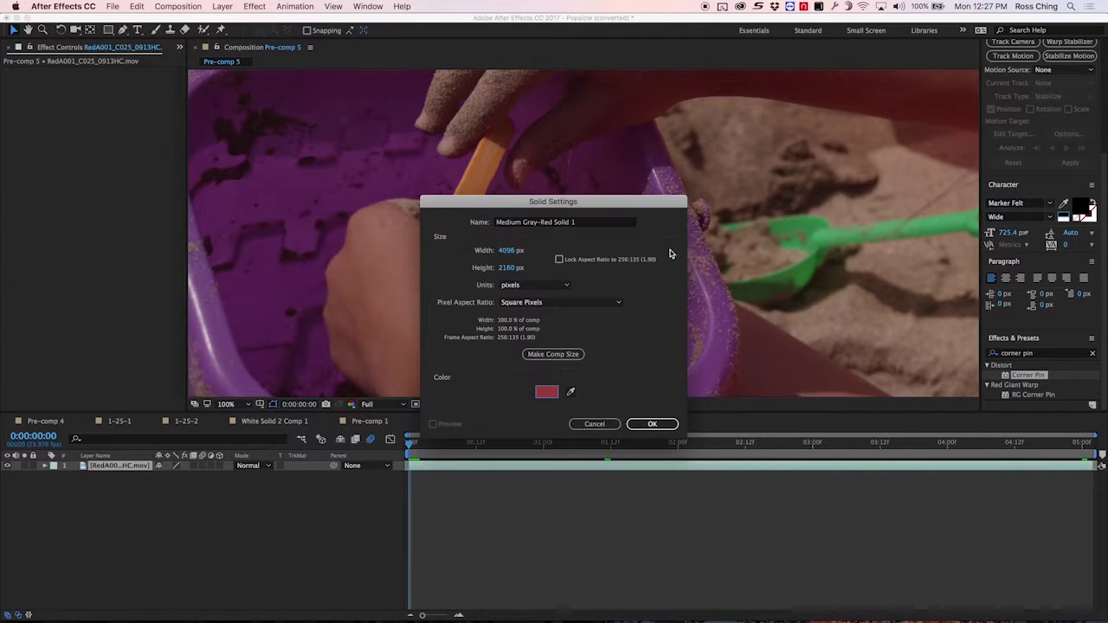
pyautogui.click(648, 423)
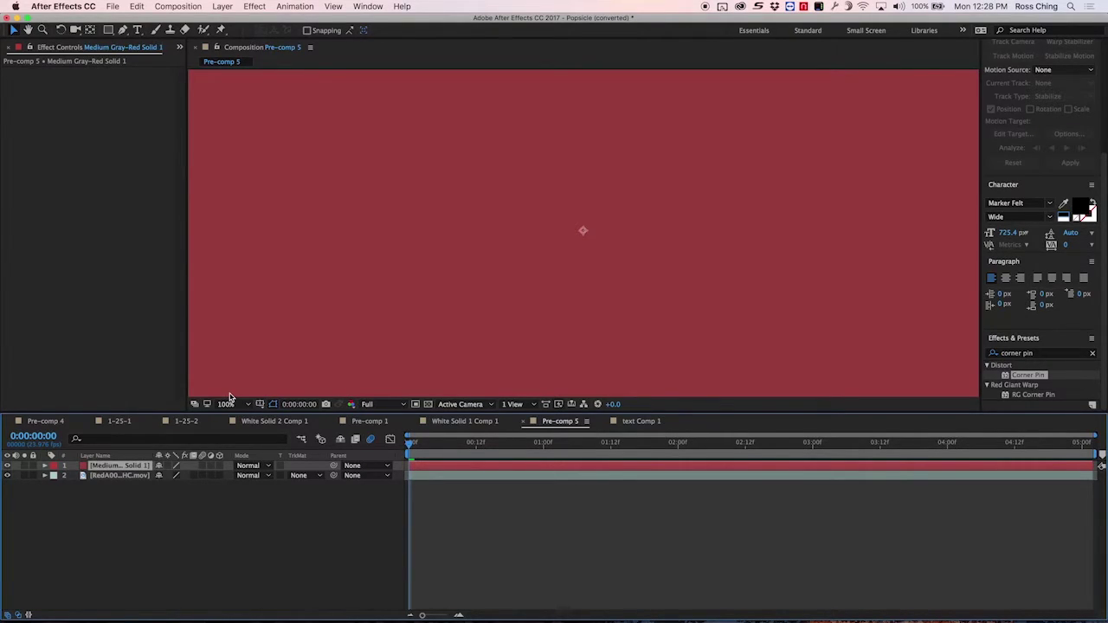
# - Paste the Corner Pin tracking data onto the solid and check its keyframes across the clip
pyautogui.click(136, 7)
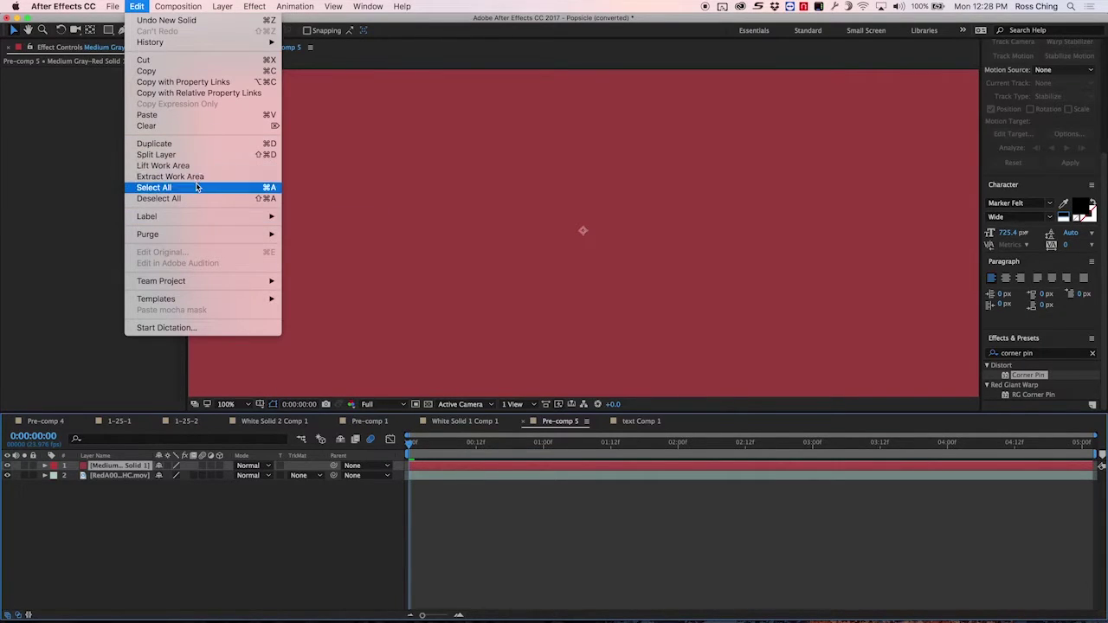
pyautogui.click(179, 116)
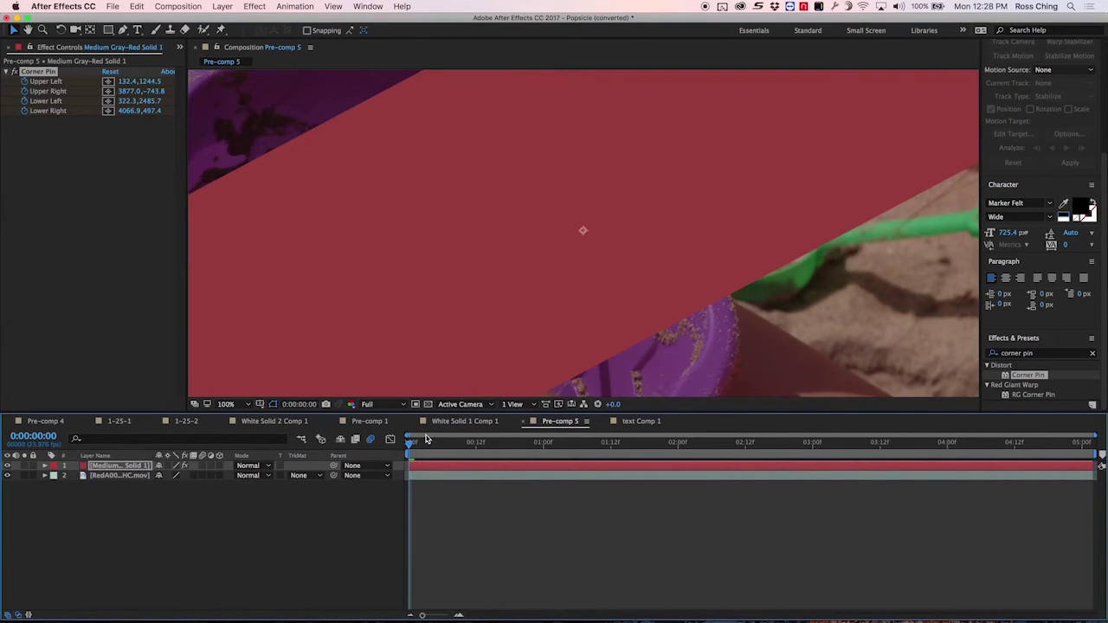
pyautogui.press('u')
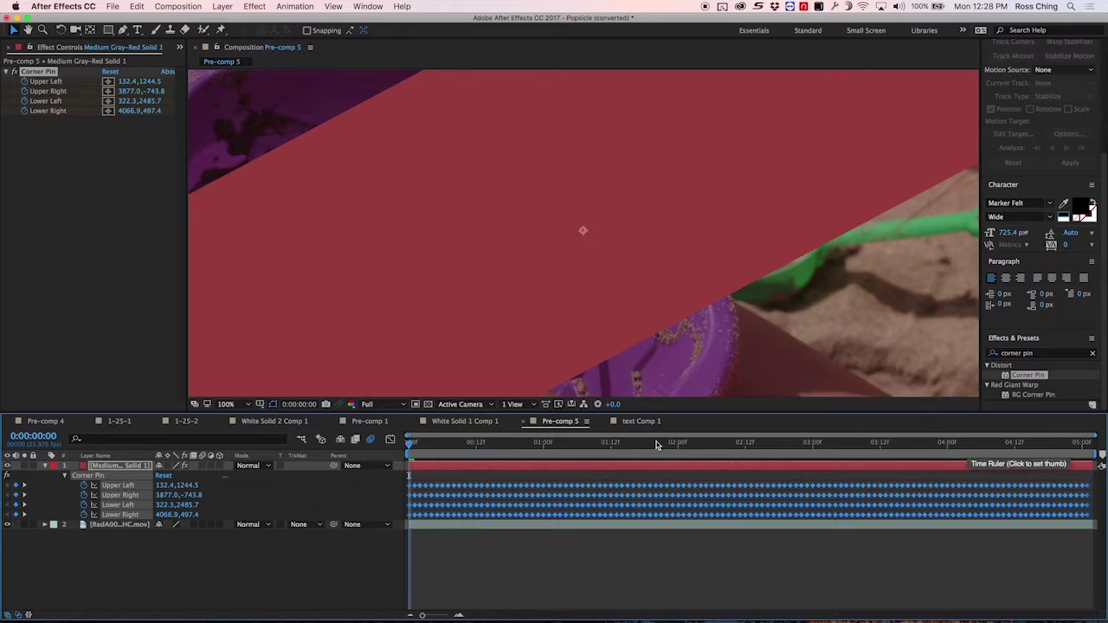
pyautogui.moveTo(451, 444); pyautogui.dragTo(683, 444)
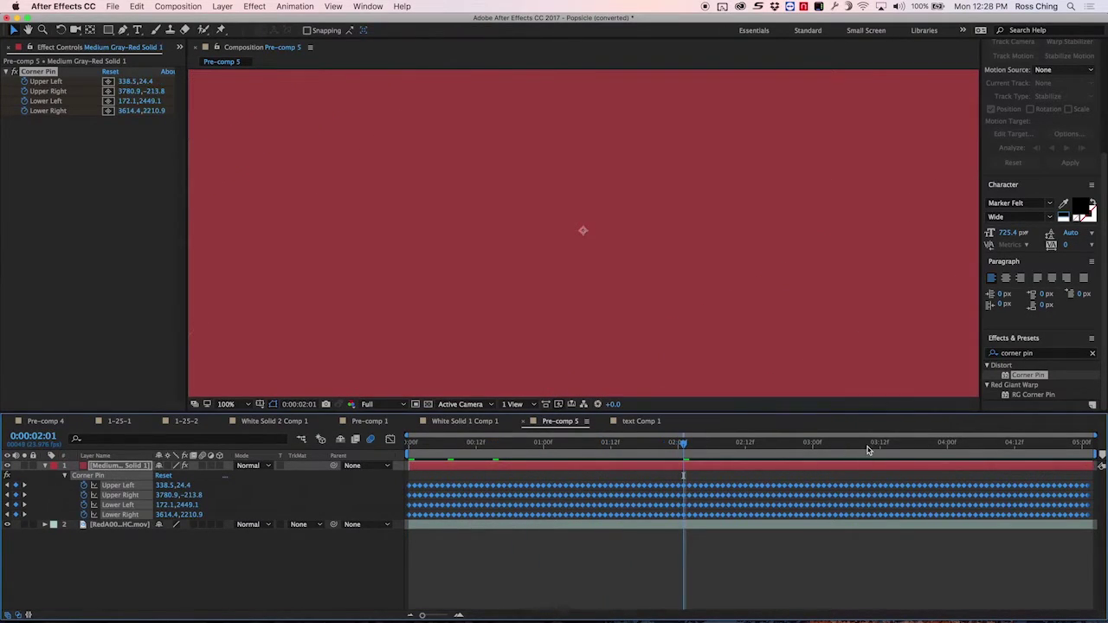
pyautogui.press(',')
pyautogui.press(',')
pyautogui.moveTo(868, 444); pyautogui.dragTo(1088, 444)
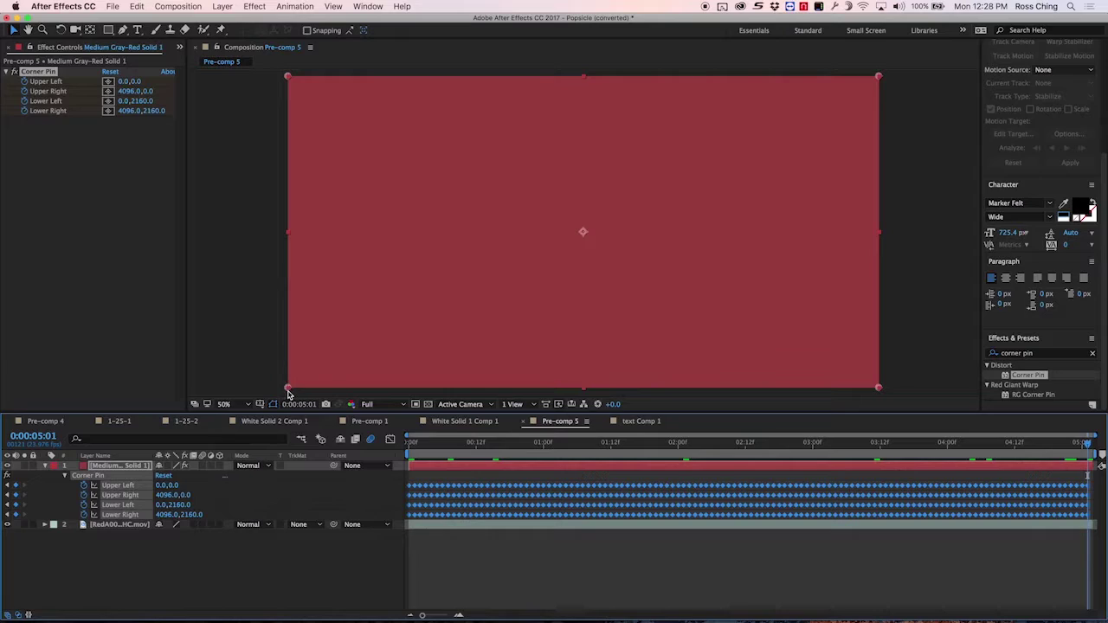
pyautogui.click(111, 468)
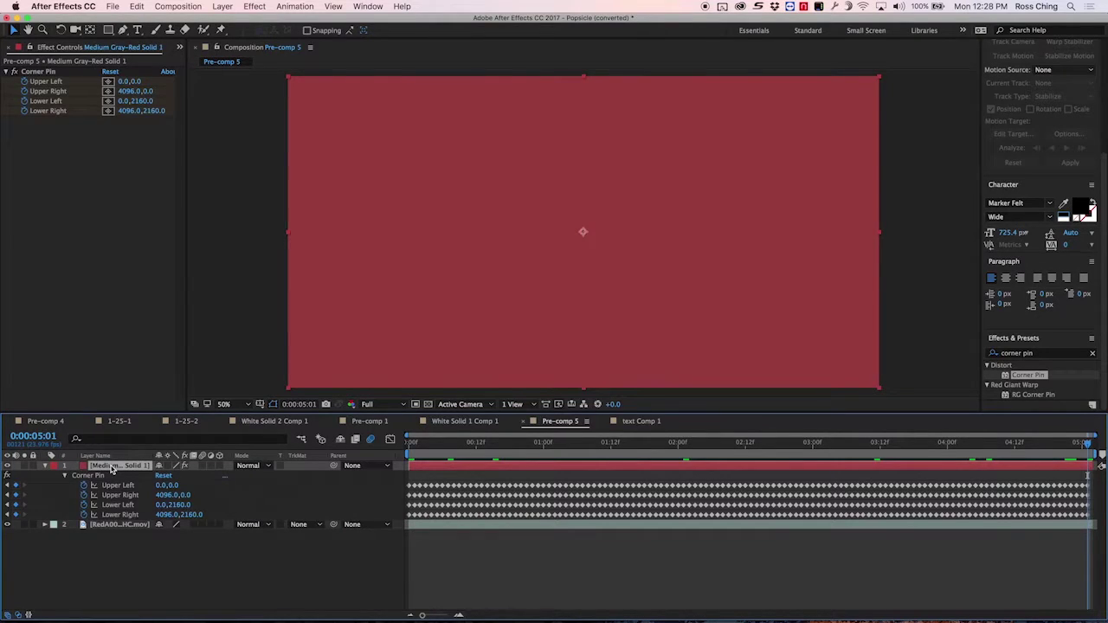
# - Pre-compose the gray-red solid, keeping the default precomp name
pyautogui.rightClick(112, 468)
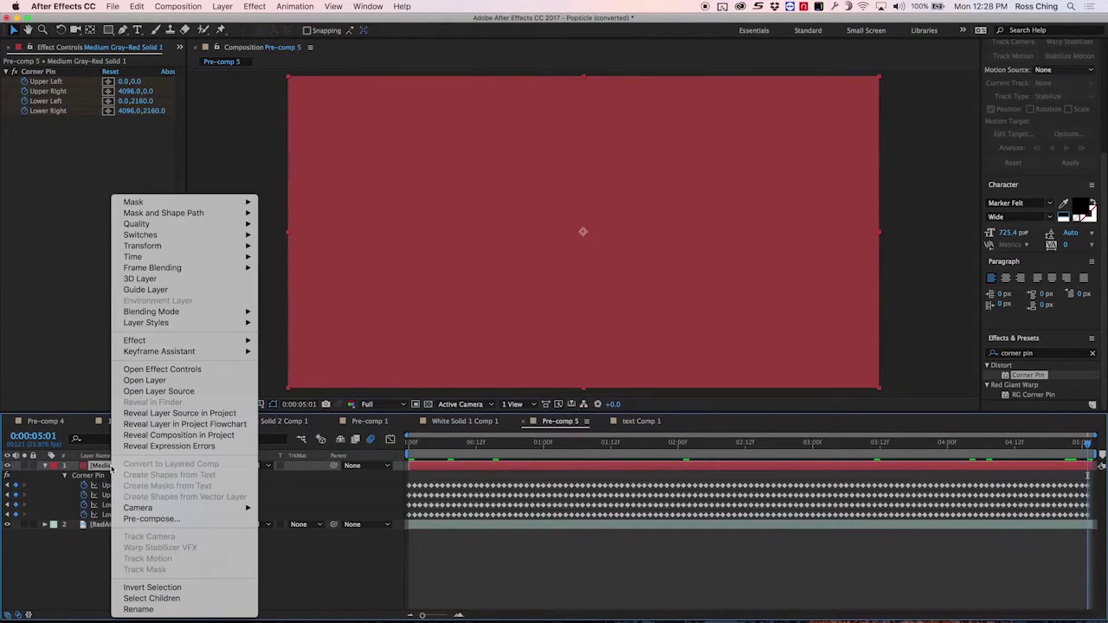
pyautogui.click(152, 519)
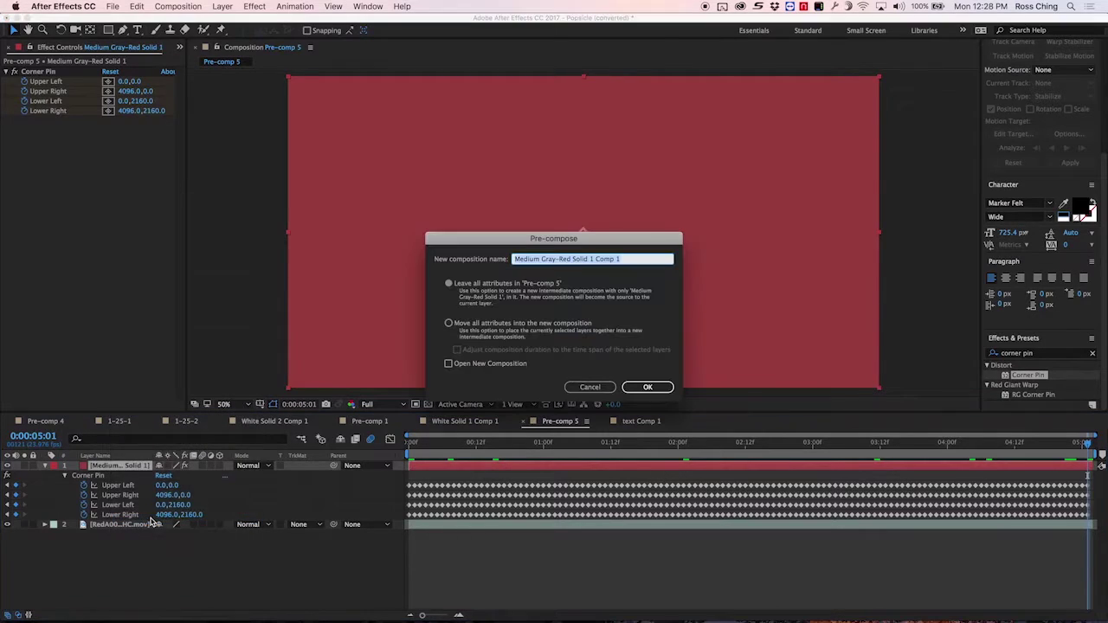
pyautogui.click(641, 388)
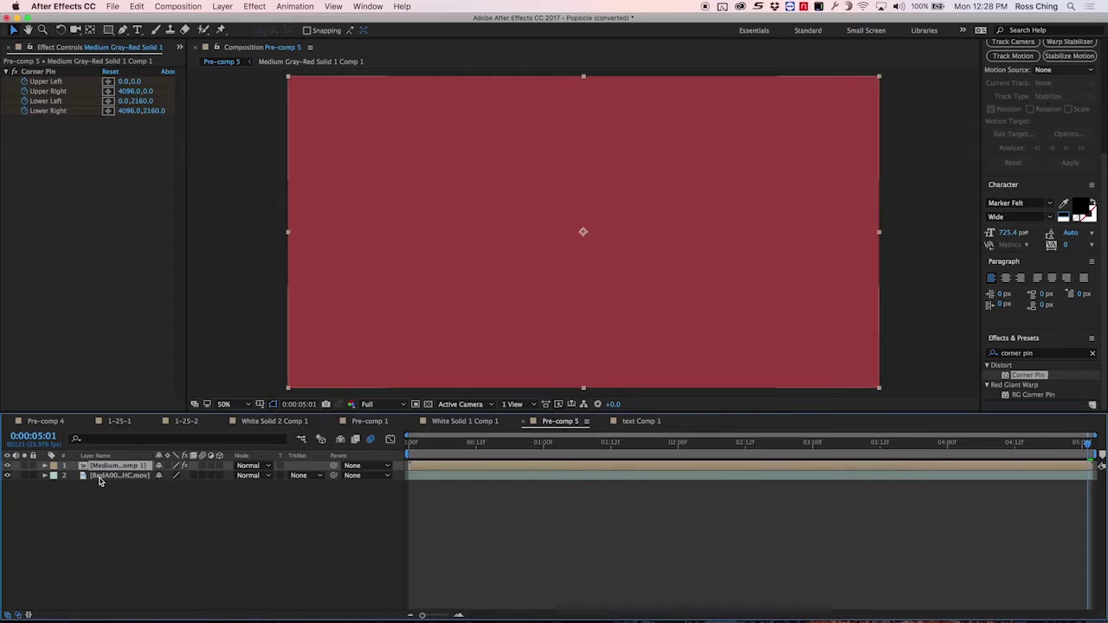
# - Paste the footage layer into the new precomp as a guide layer and hide the solid
pyautogui.click(100, 478)
pyautogui.click(139, 6)
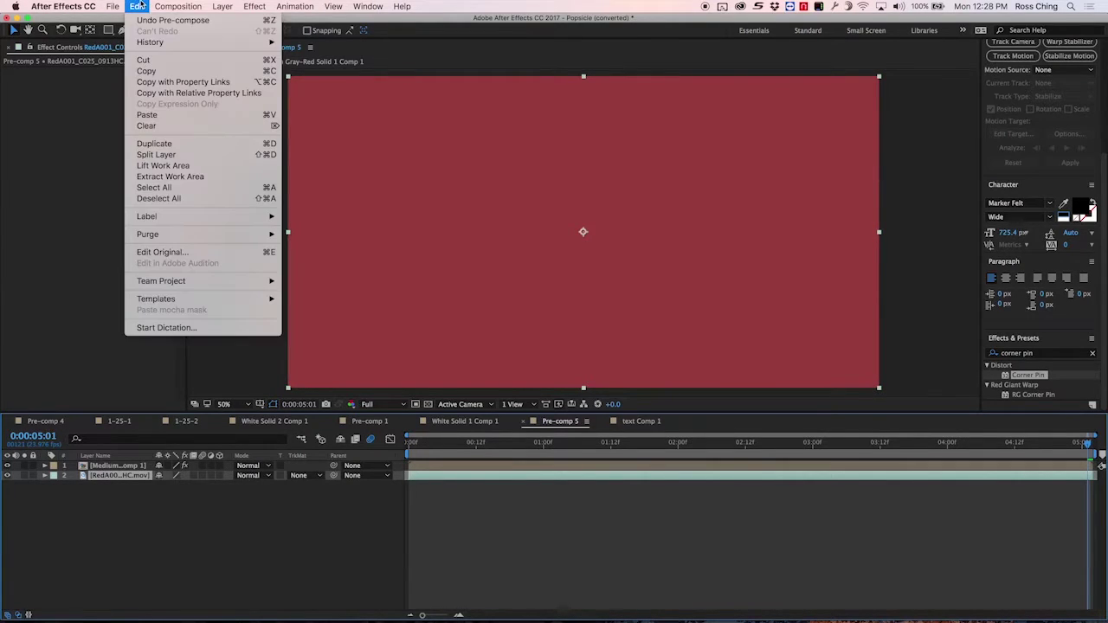
pyautogui.press('super+c')
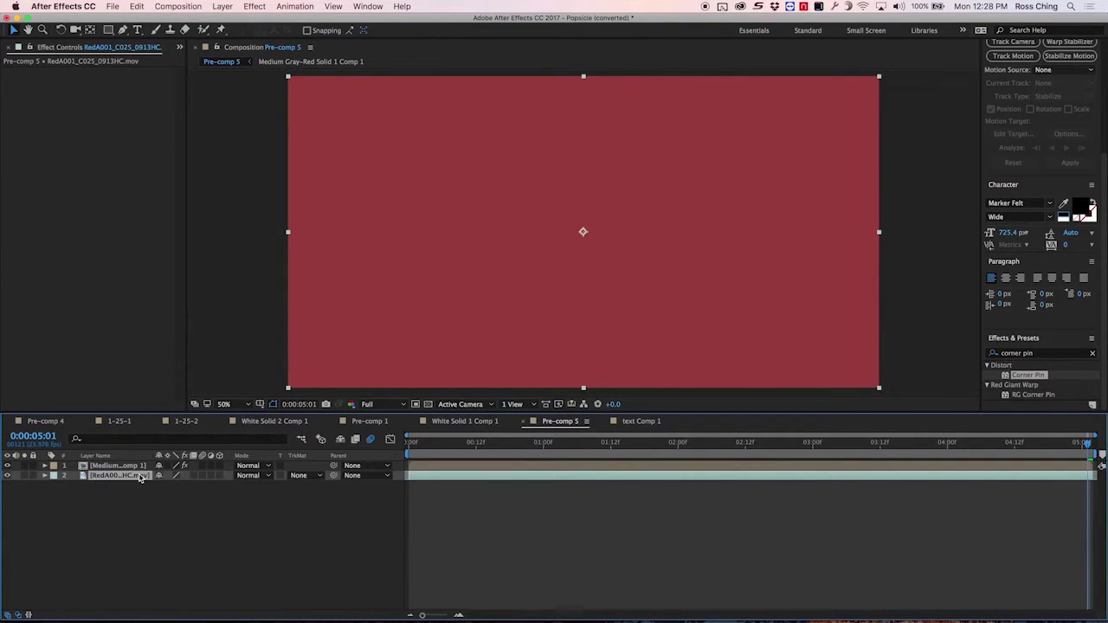
pyautogui.doubleClick(127, 468)
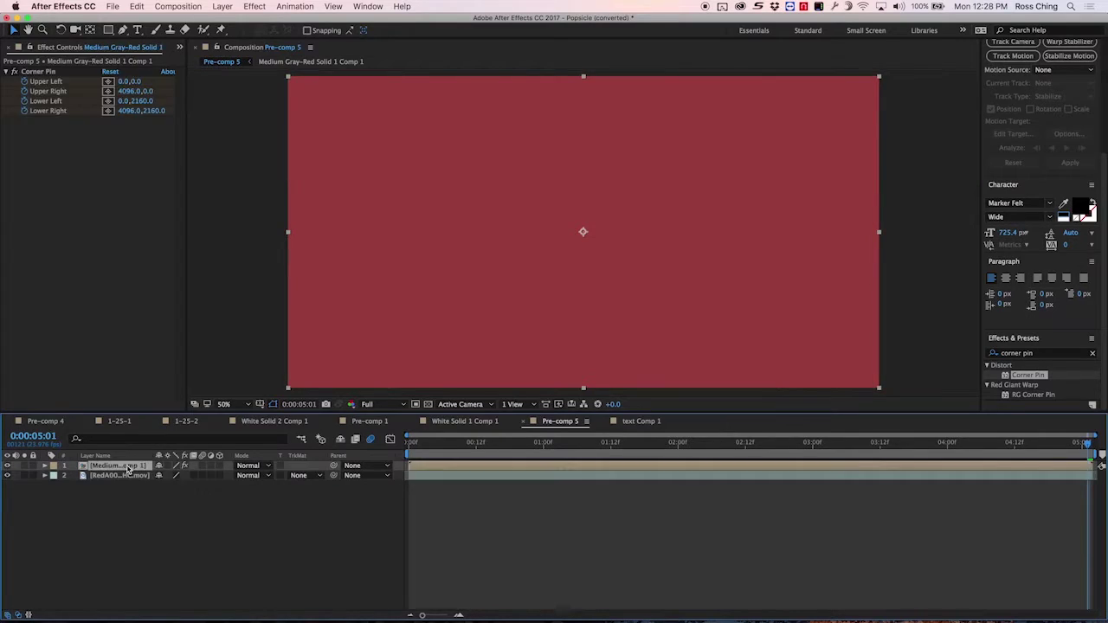
pyautogui.click(136, 6)
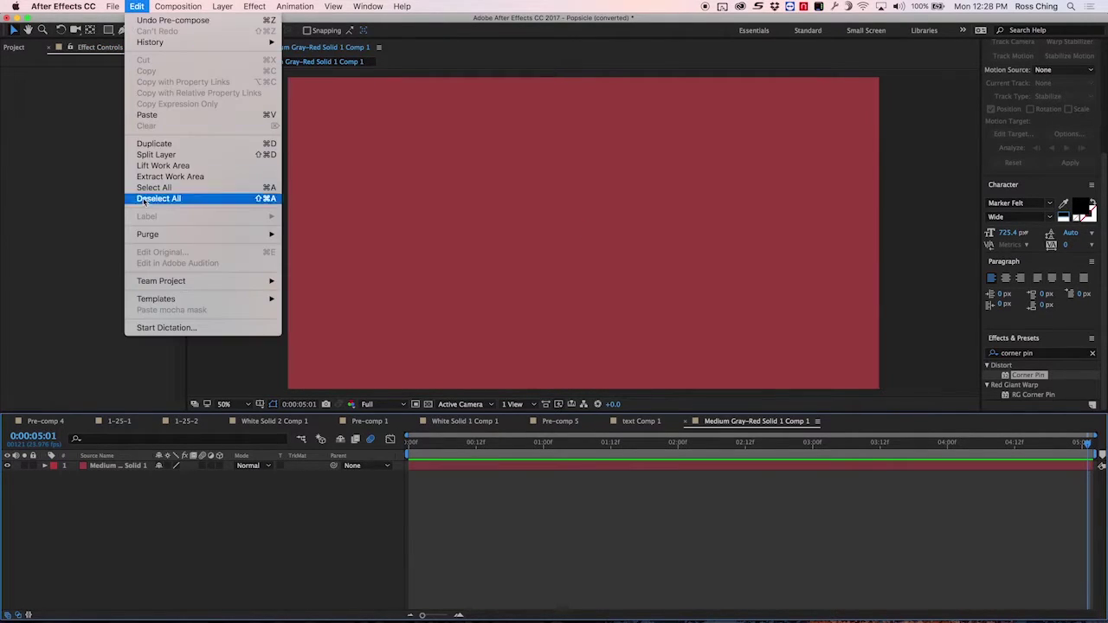
pyautogui.click(147, 115)
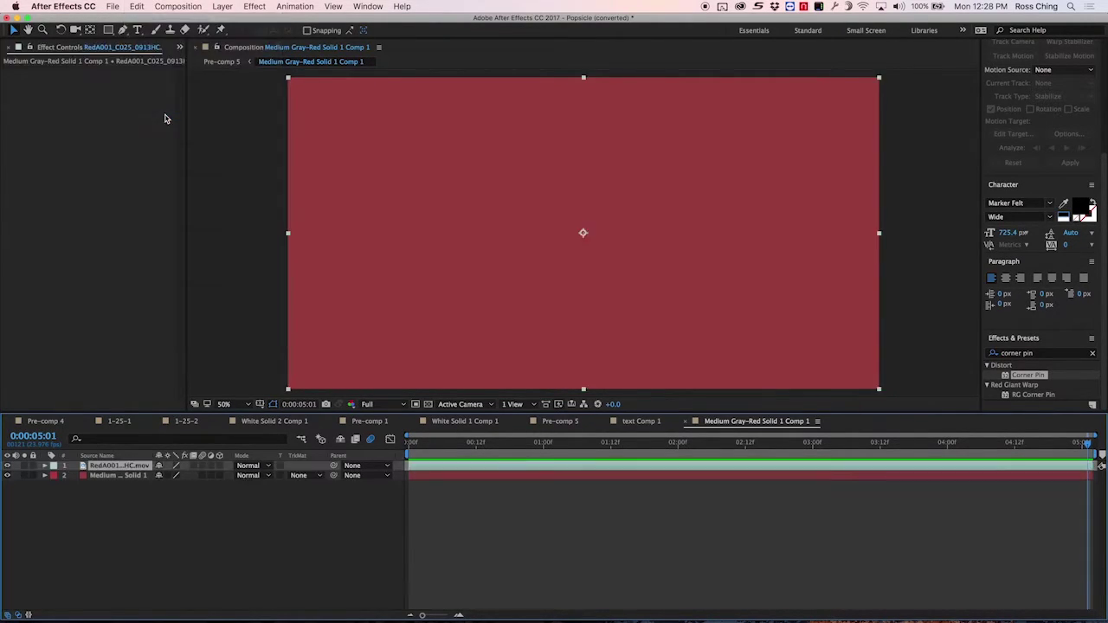
pyautogui.rightClick(130, 467)
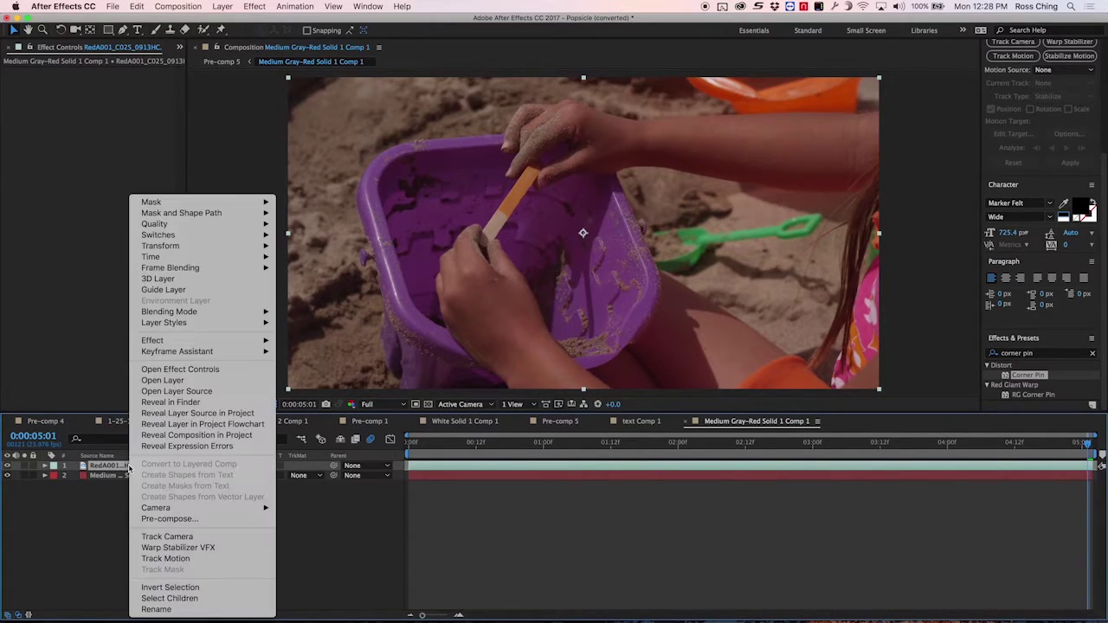
pyautogui.click(173, 290)
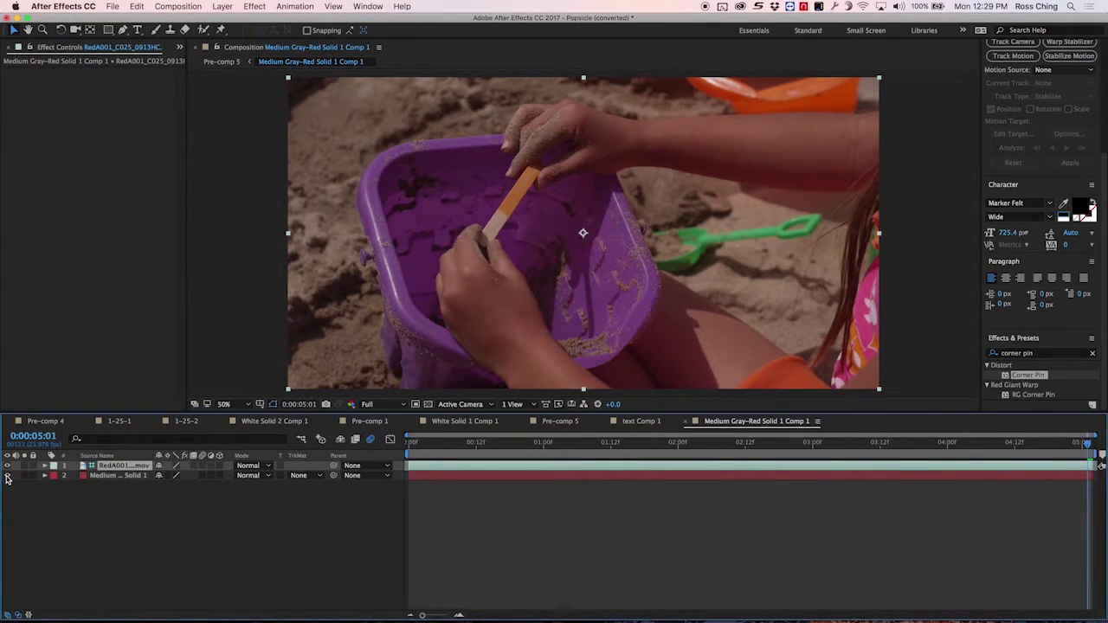
pyautogui.click(159, 476)
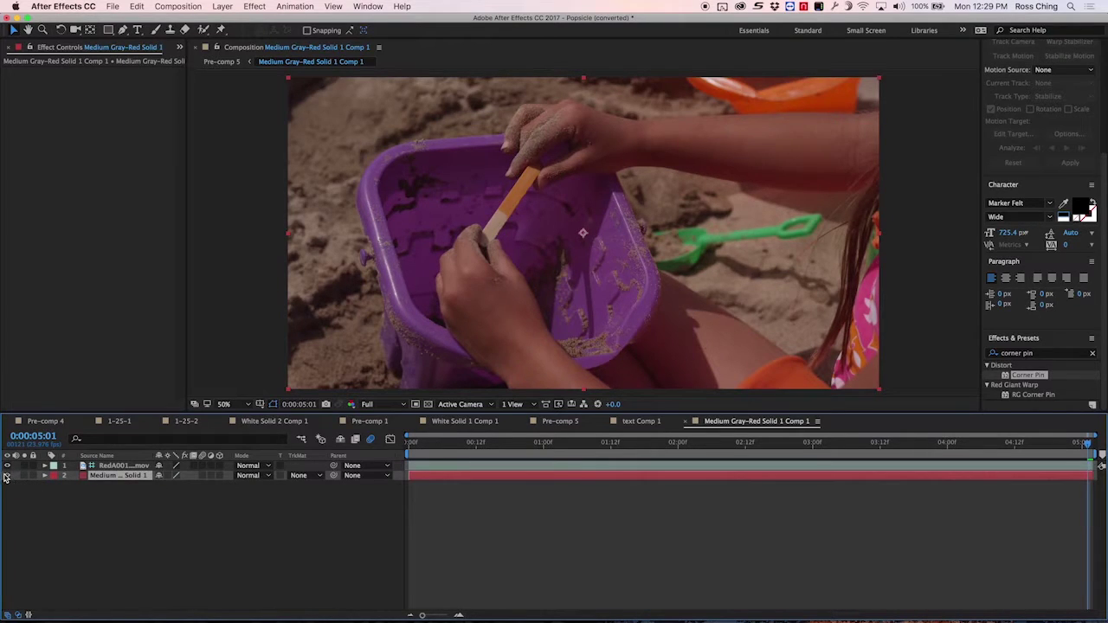
pyautogui.click(7, 475)
# - Add a text layer reading 'lll you go out with me' and move it above the video
pyautogui.press('super+t')
pyautogui.click(446, 208)
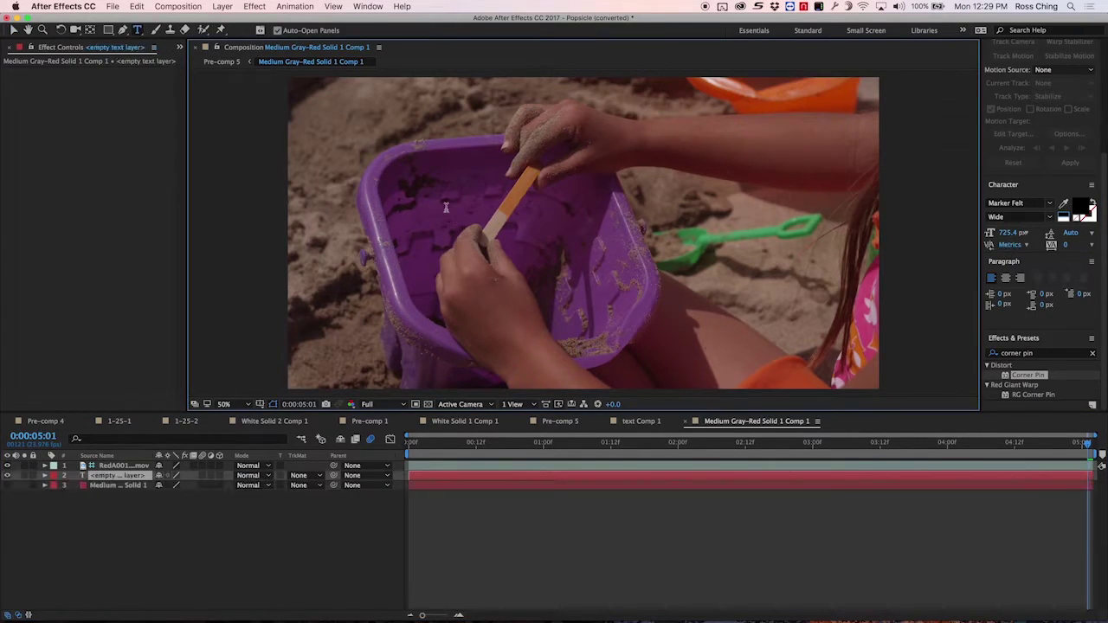
pyautogui.write('lll yo')
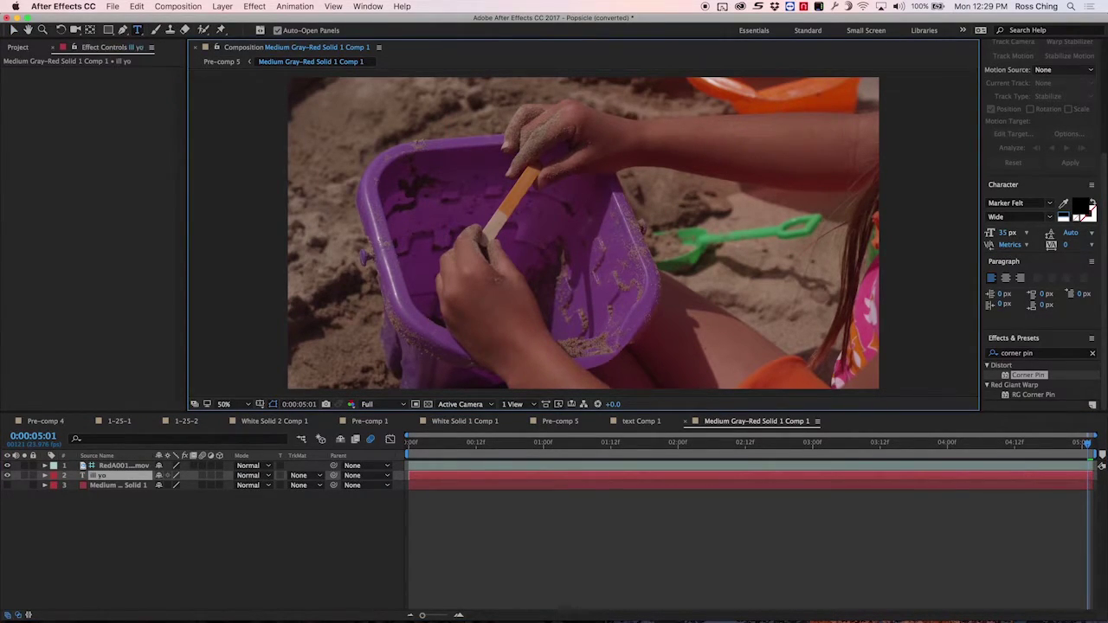
pyautogui.write('u go out with me?')
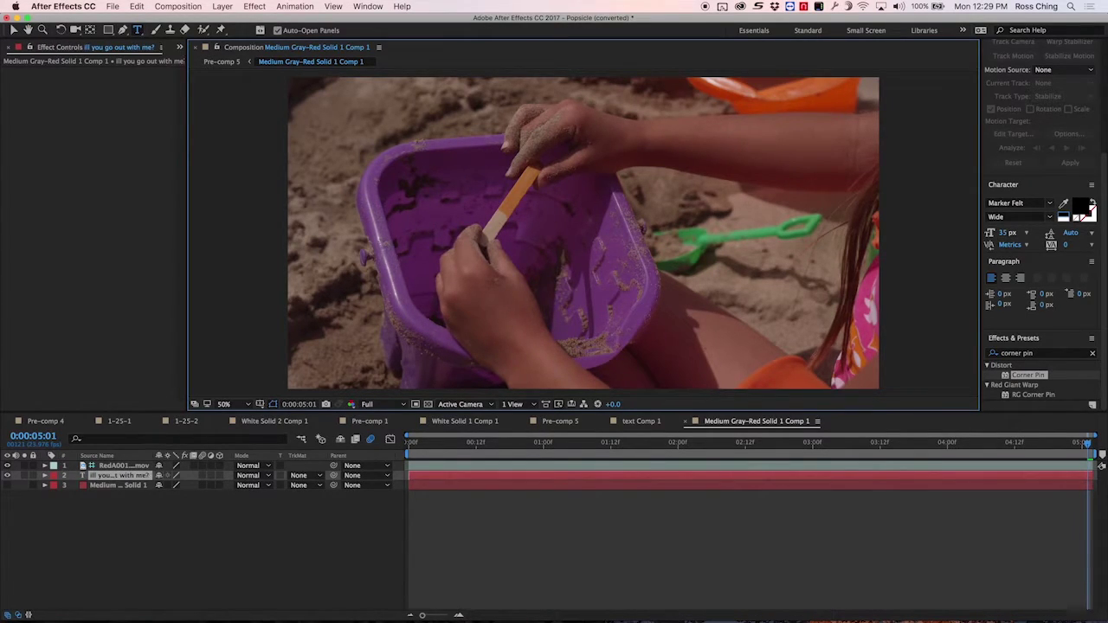
pyautogui.moveTo(115, 482); pyautogui.dragTo(112, 466)
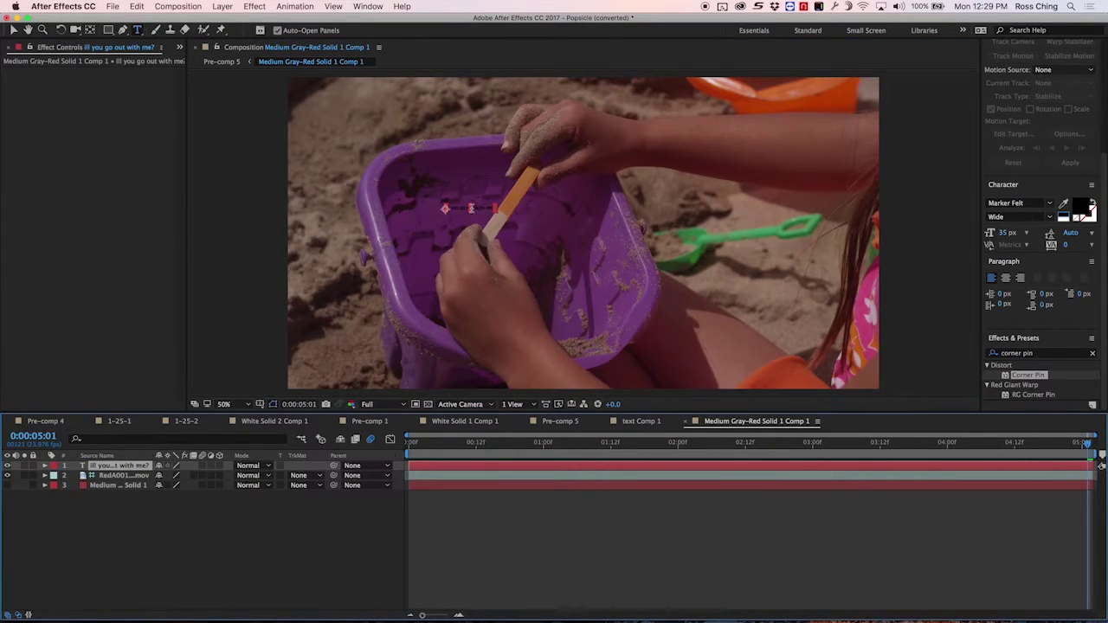
# - Break the text into 'Will you go / out with me' at 725 px and shift it left into frame
pyautogui.click(472, 209)
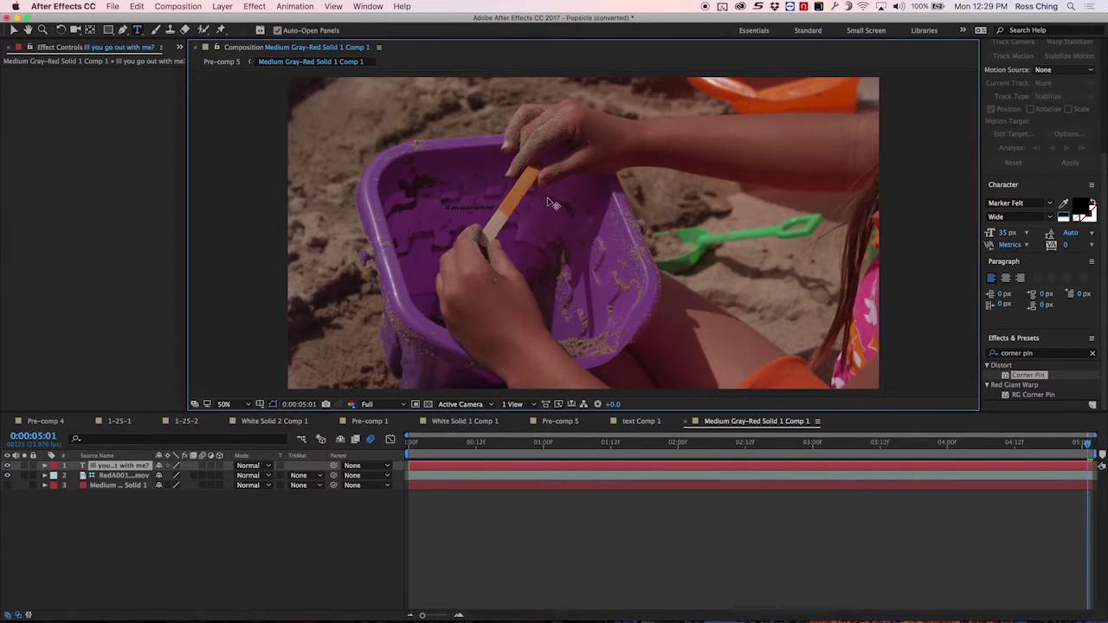
pyautogui.press('Return')
pyautogui.write('W')
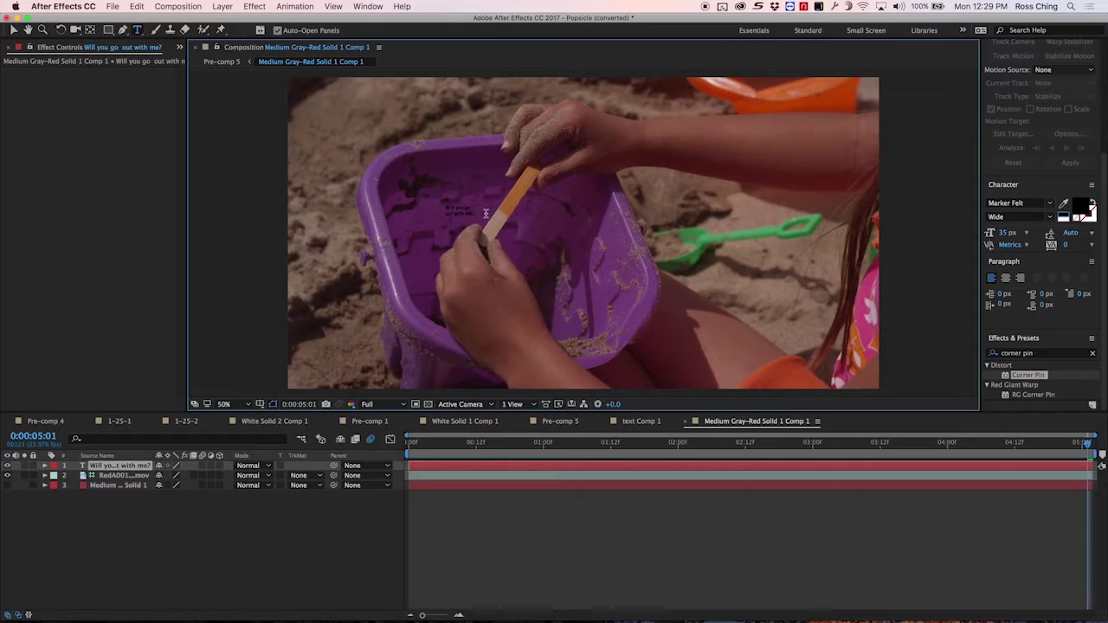
pyautogui.click(1003, 232)
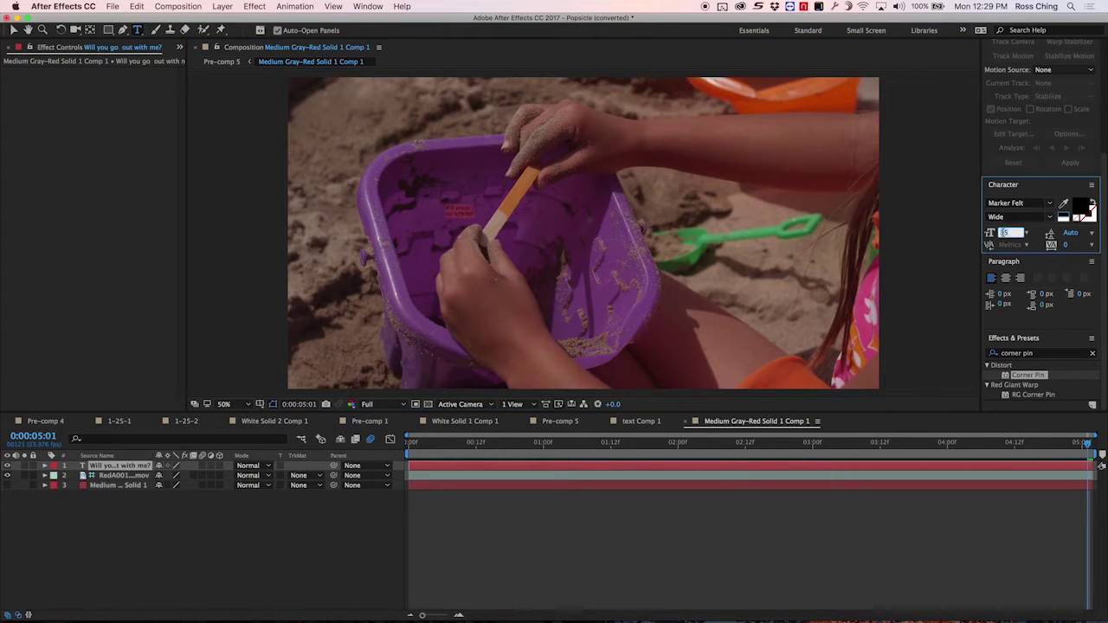
pyautogui.write('725')
pyautogui.press('Return')
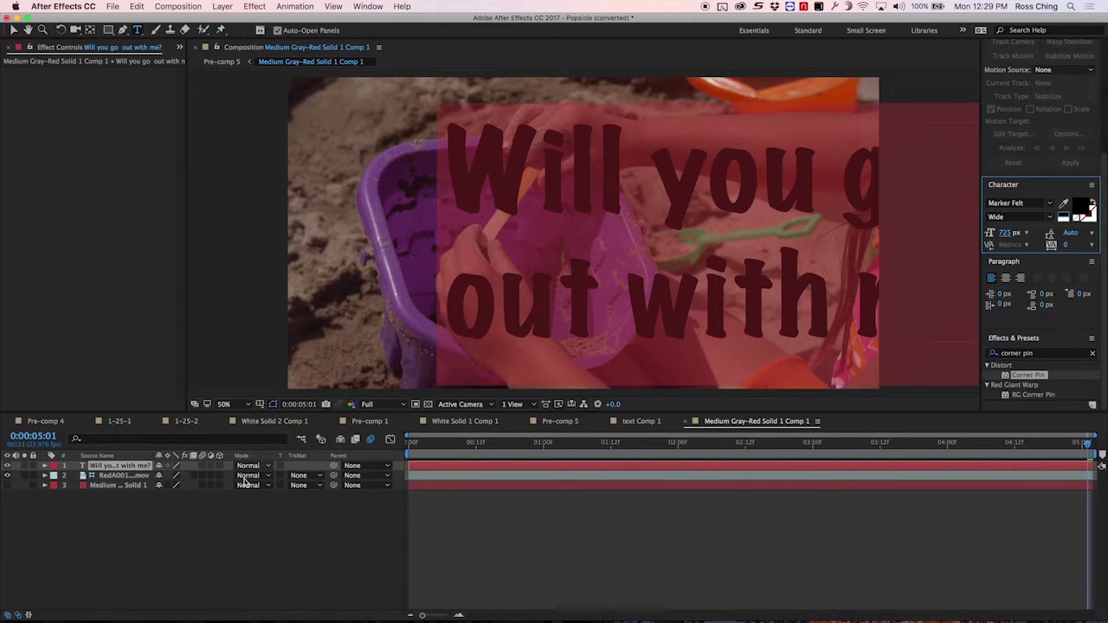
pyautogui.press('Escape')
pyautogui.press('v')
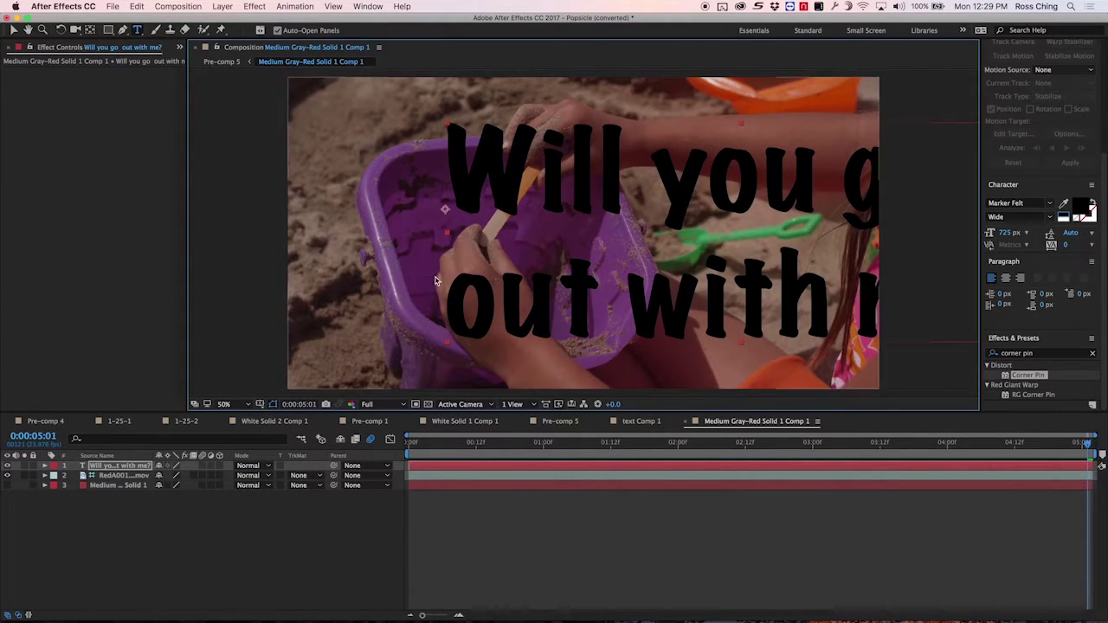
pyautogui.moveTo(459, 193); pyautogui.dragTo(299, 190)
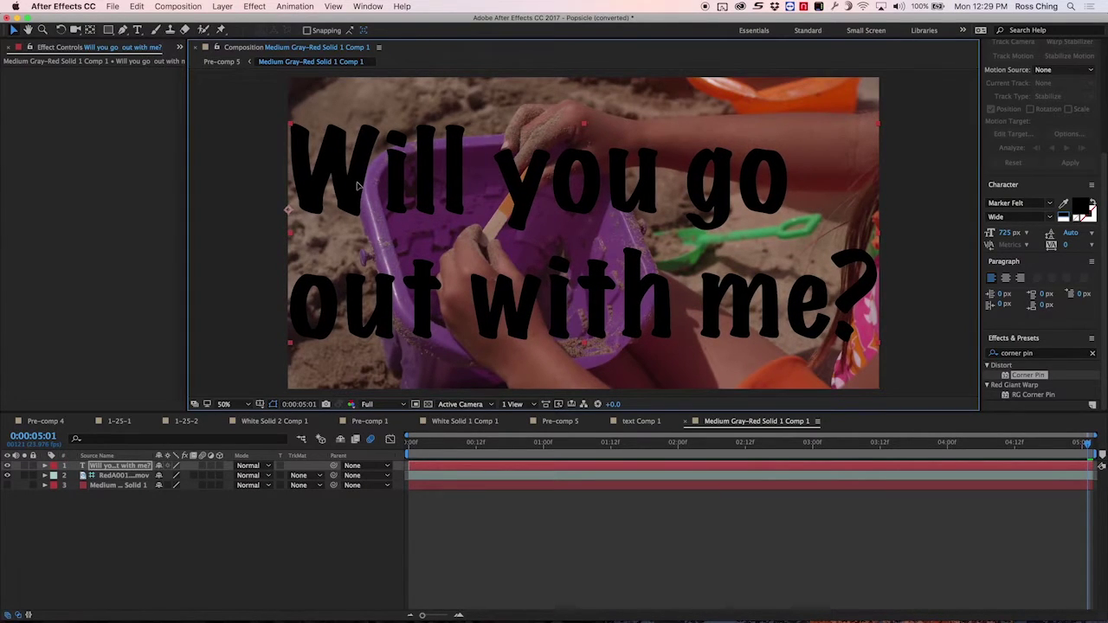
# - Apply Corner Pin to the 'Will you go out with me?' text and place its four corners on the stick
pyautogui.click(144, 466)
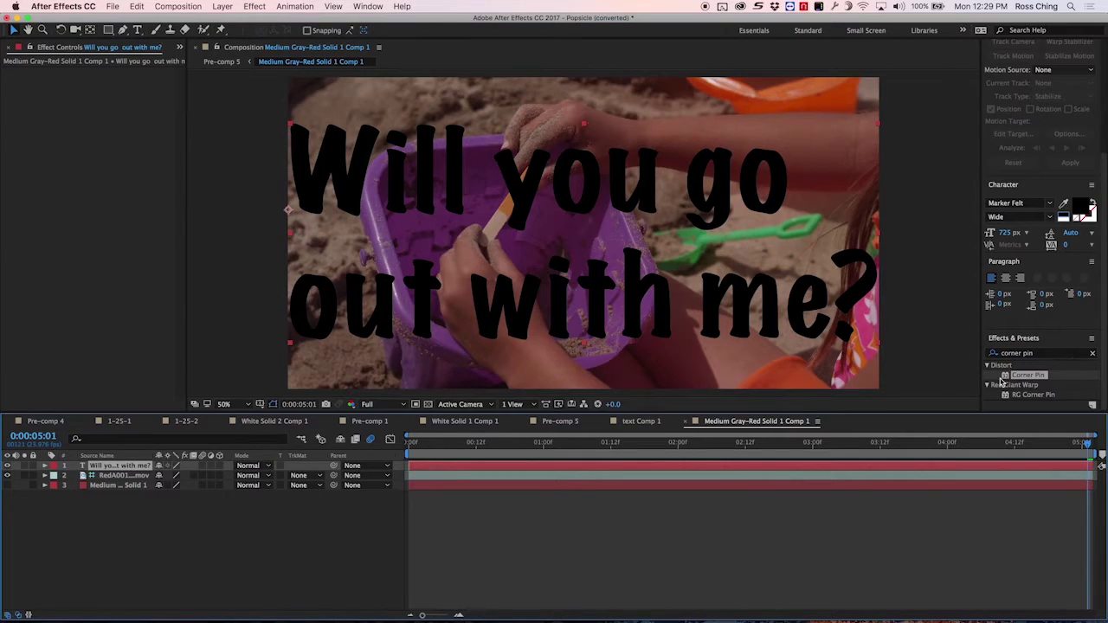
pyautogui.moveTo(1005, 378); pyautogui.dragTo(125, 468)
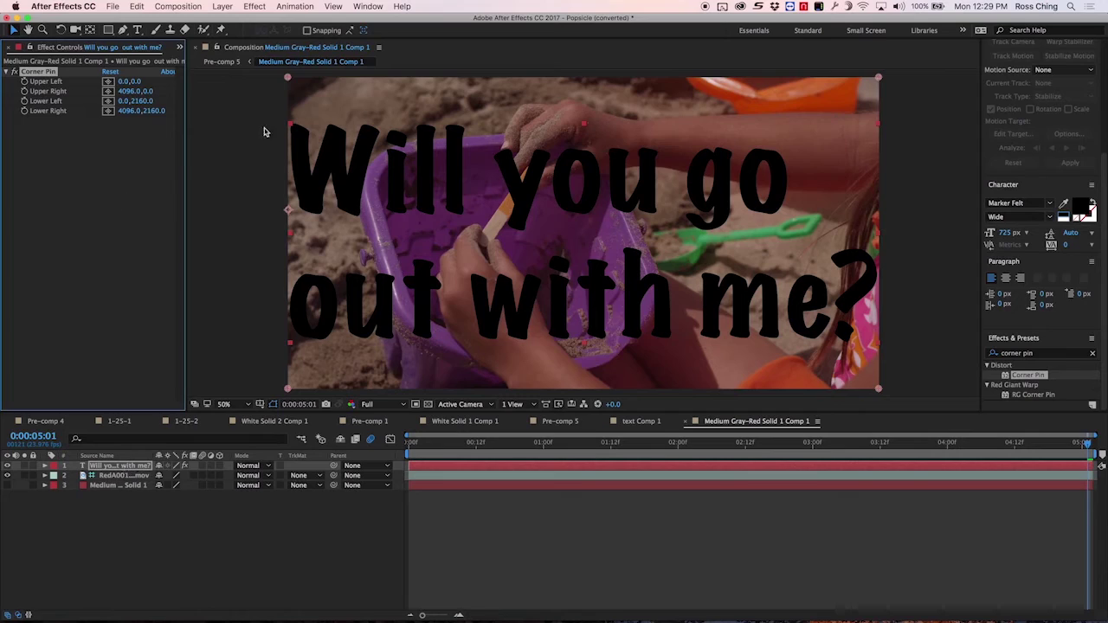
pyautogui.moveTo(289, 79); pyautogui.dragTo(484, 234)
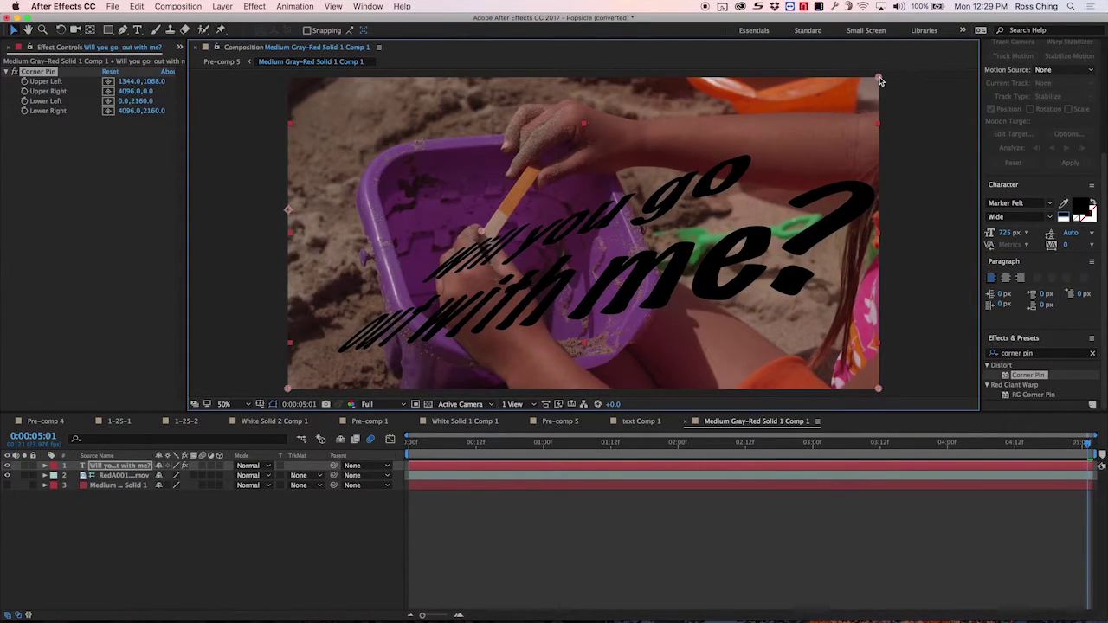
pyautogui.moveTo(878, 78); pyautogui.dragTo(498, 218)
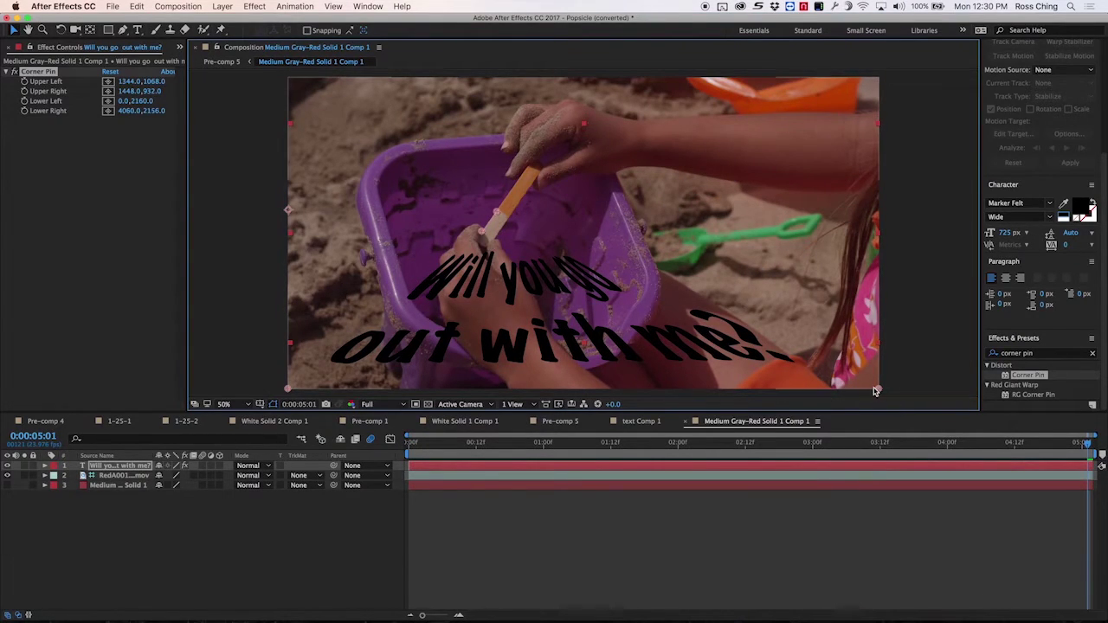
pyautogui.moveTo(878, 389); pyautogui.dragTo(506, 222)
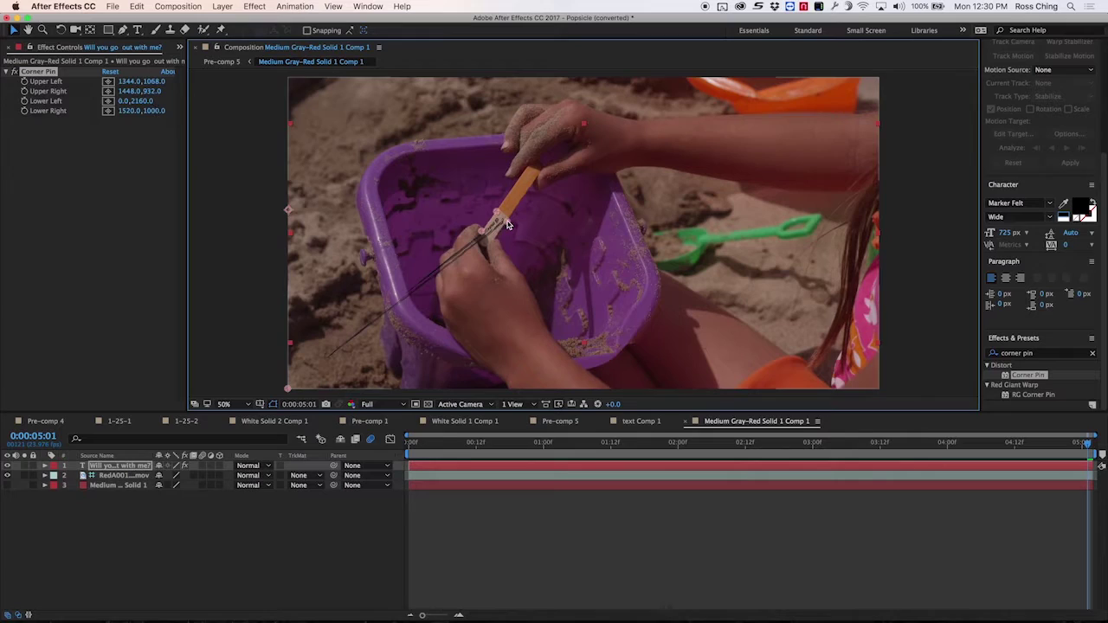
pyautogui.moveTo(289, 389); pyautogui.dragTo(494, 243)
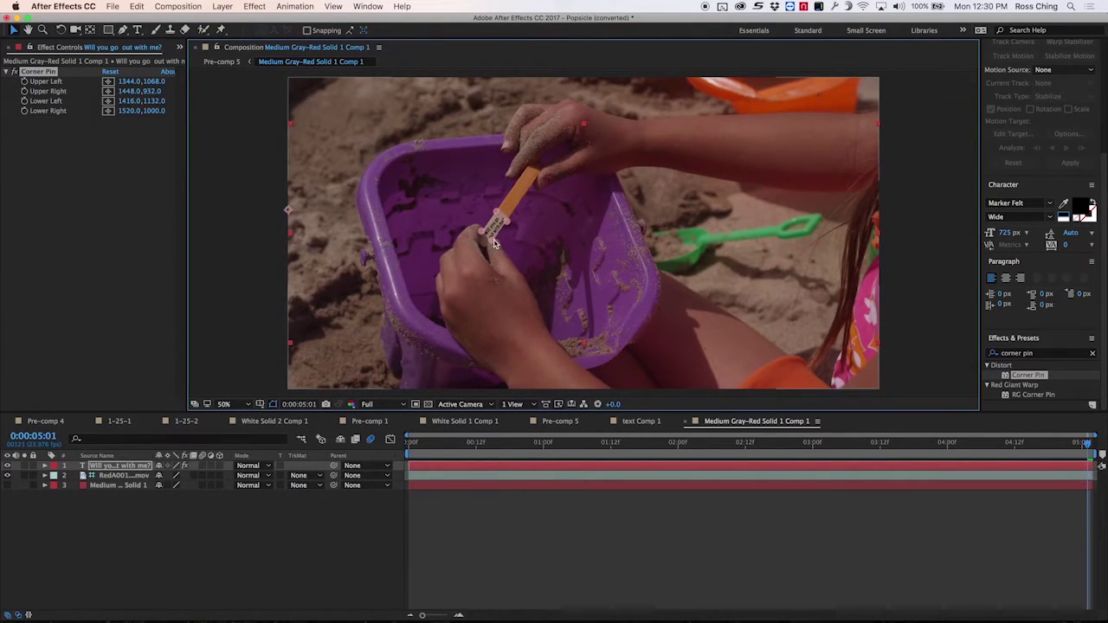
# - Zoom in on the stick and refine the right and lower-left corner pins to its edges
pyautogui.scroll(4, 494, 244)
pyautogui.moveTo(309, 210); pyautogui.dragTo(514, 210)
pyautogui.press('v')
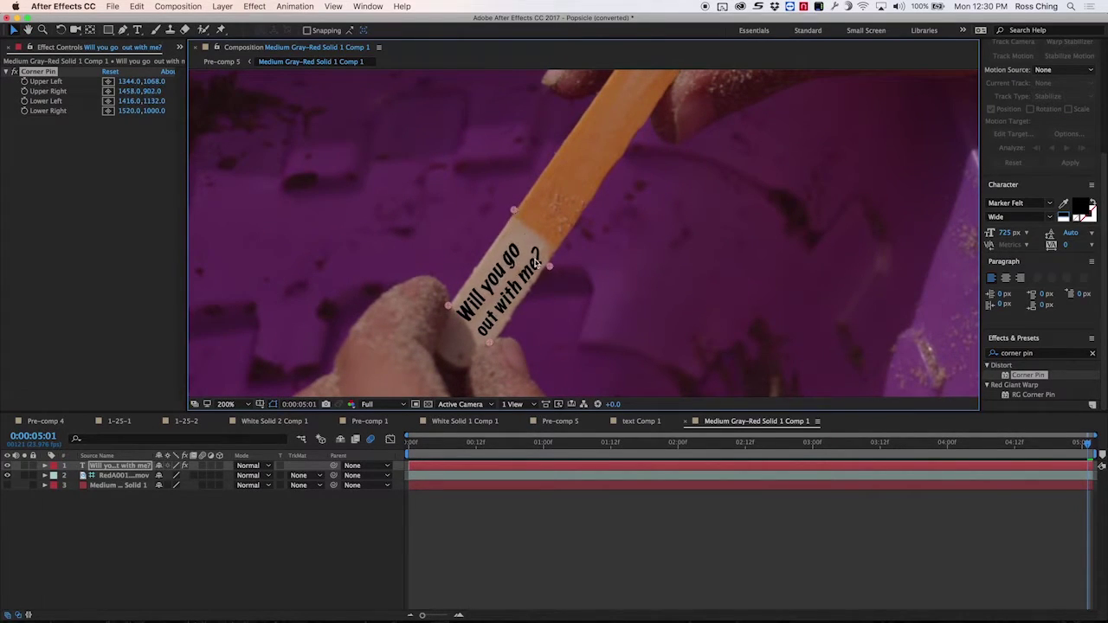
pyautogui.moveTo(549, 266); pyautogui.dragTo(560, 250)
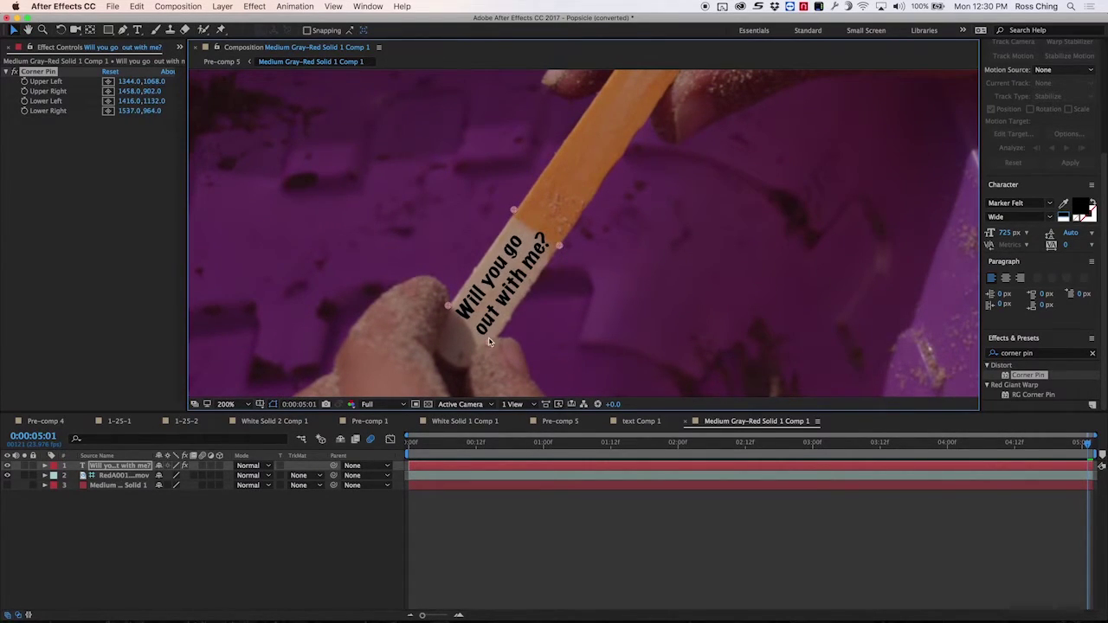
pyautogui.moveTo(489, 337); pyautogui.dragTo(453, 303)
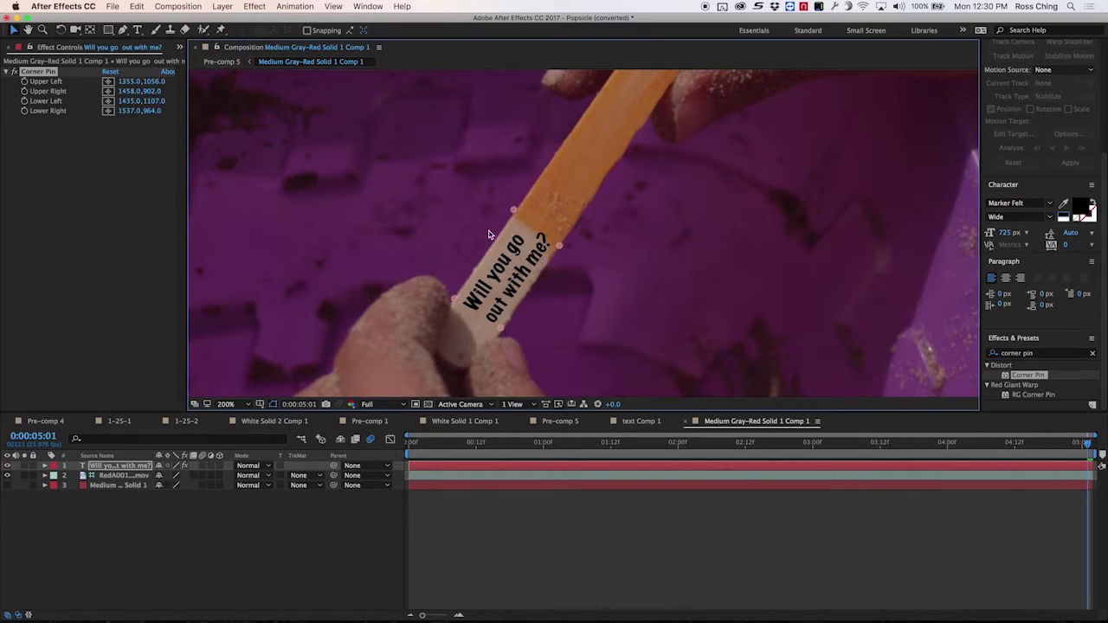
pyautogui.press(',')
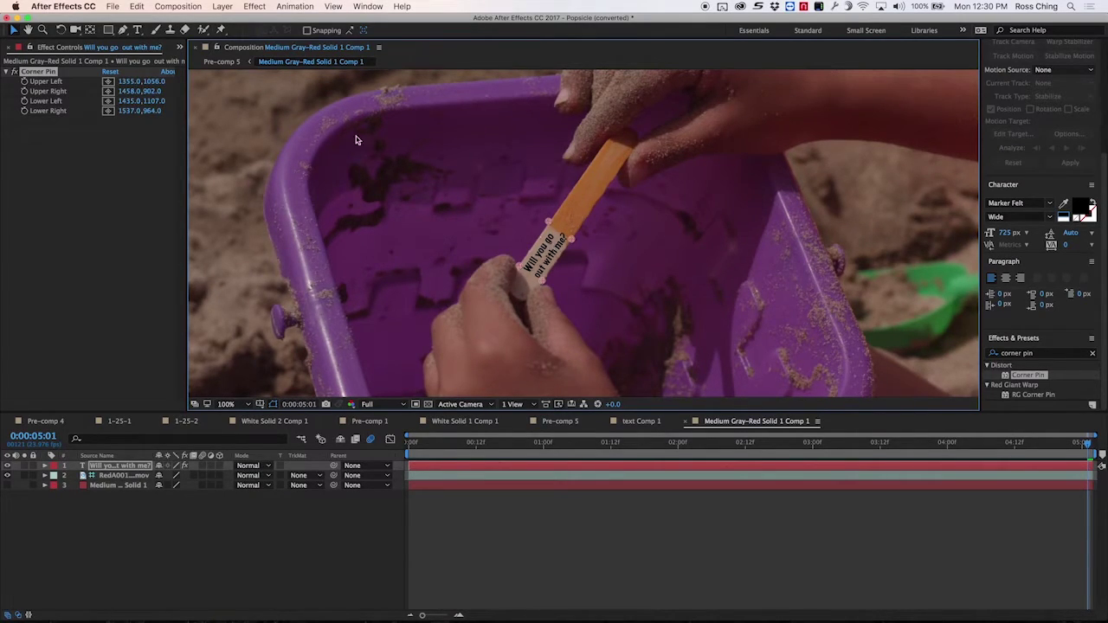
# - In Pre-comp 5, check the pinned text on the stick at 3:17, 3:02, 4:10 and 5:01
pyautogui.click(232, 65)
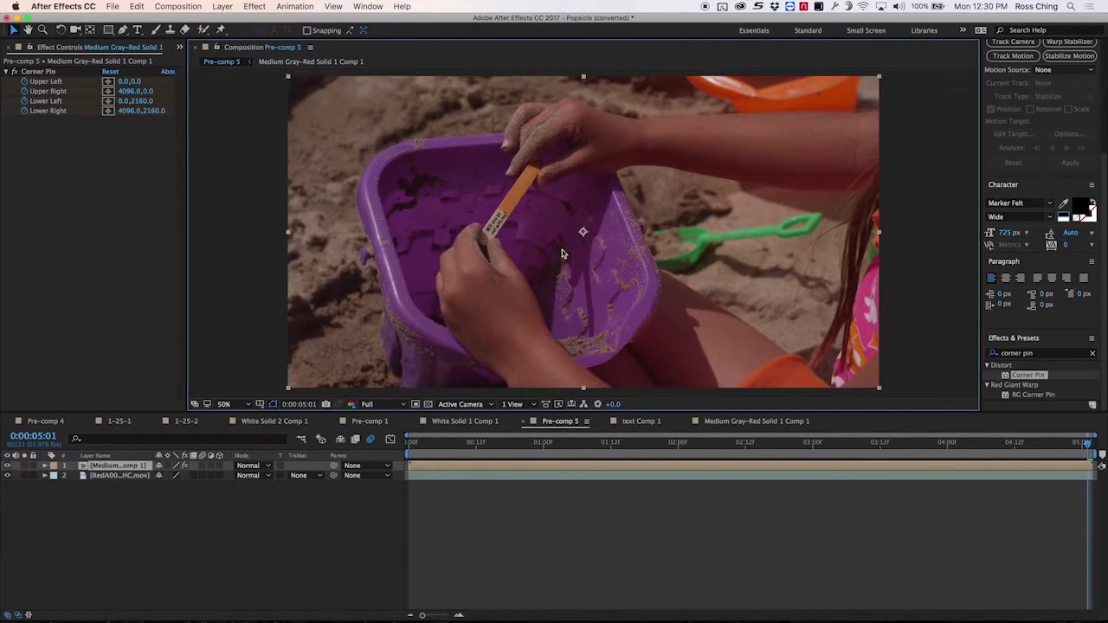
pyautogui.click(908, 445)
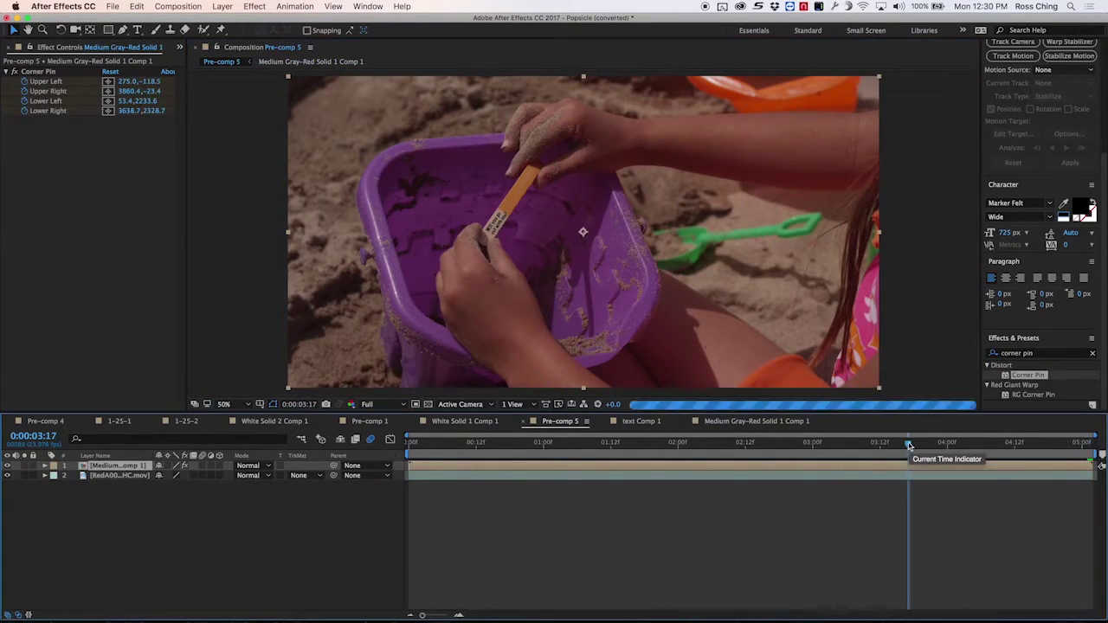
pyautogui.click(823, 447)
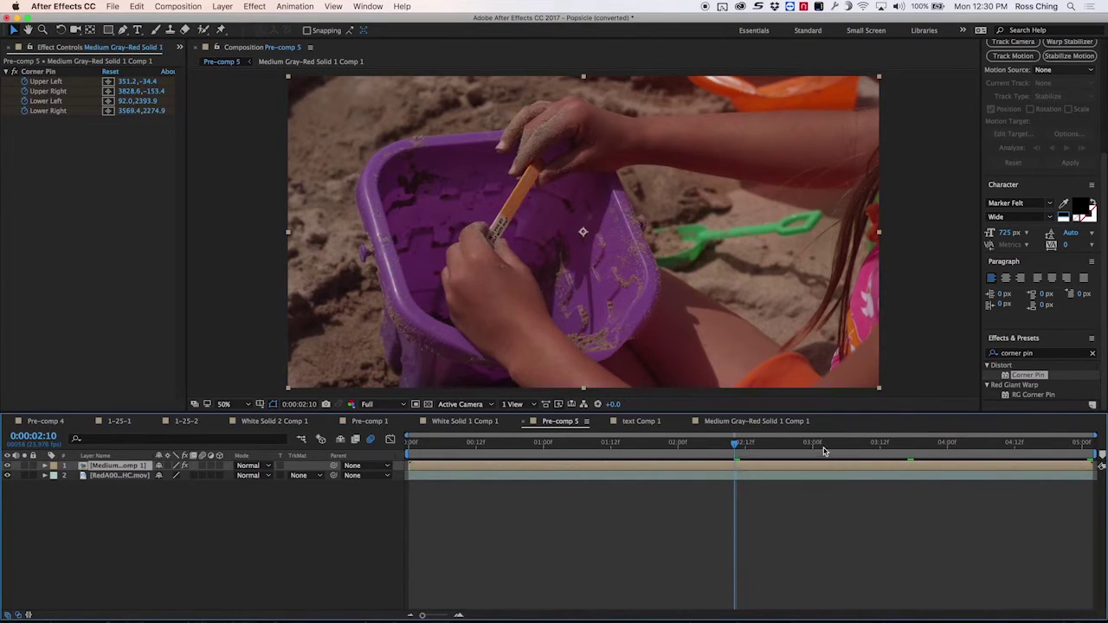
pyautogui.click(1004, 445)
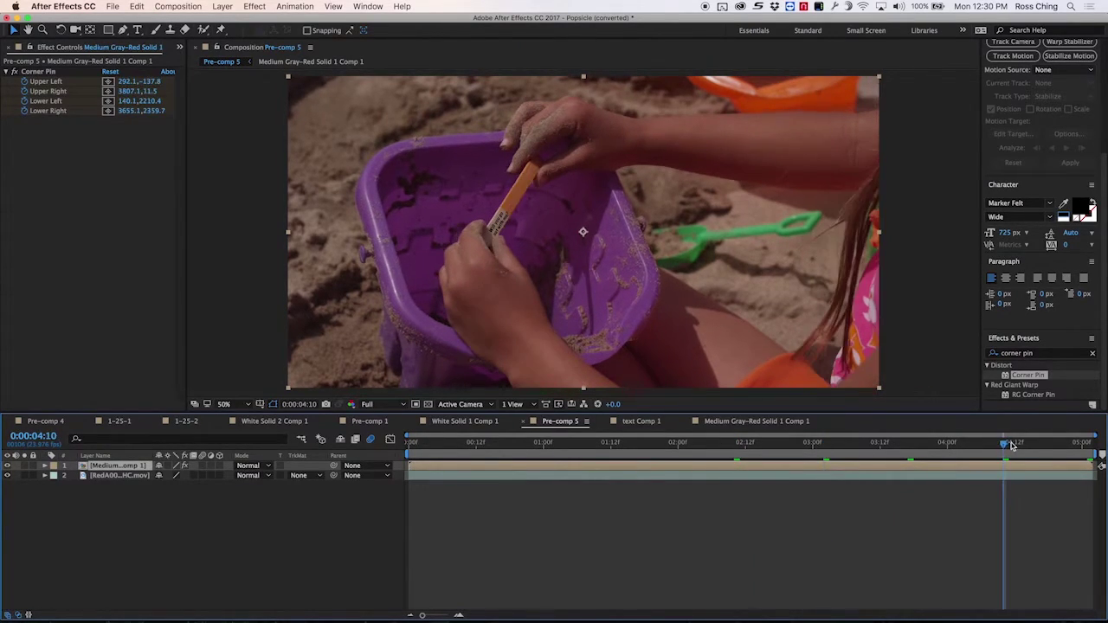
pyautogui.click(1089, 445)
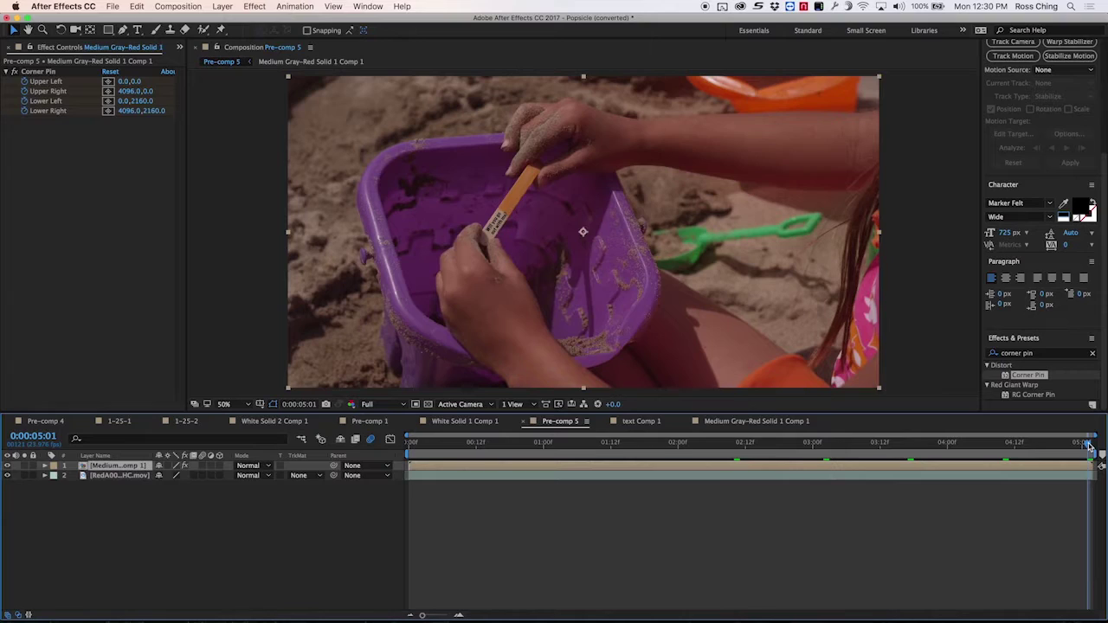
# - Set the text layer's blend mode to Overlay and zoom in on the popsicle stick
pyautogui.click(248, 467)
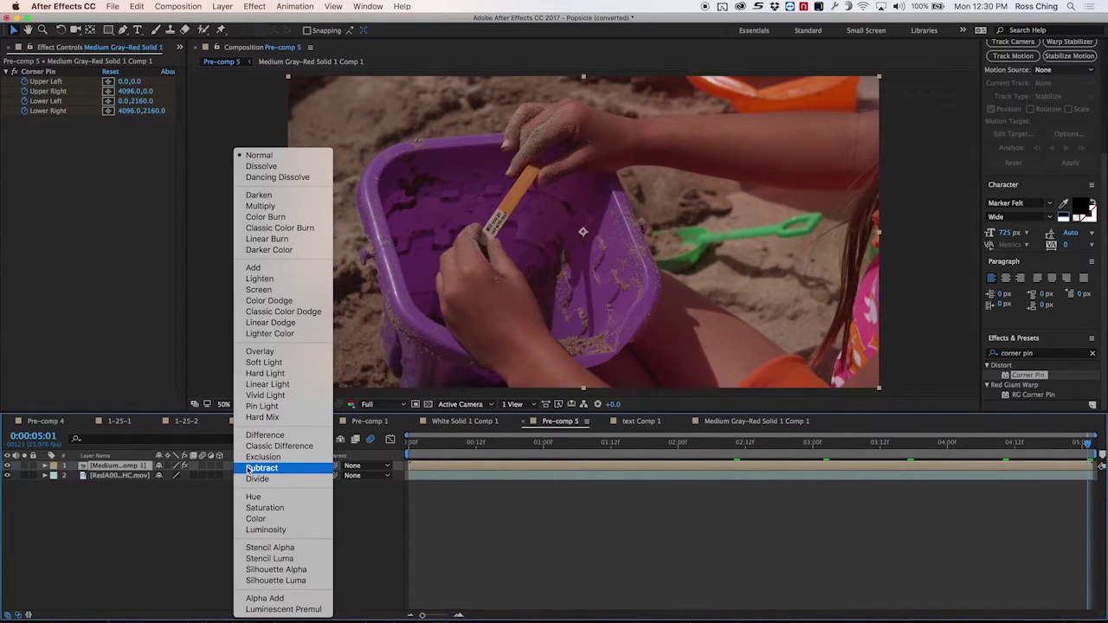
pyautogui.click(260, 351)
pyautogui.press('.')
pyautogui.press('.')
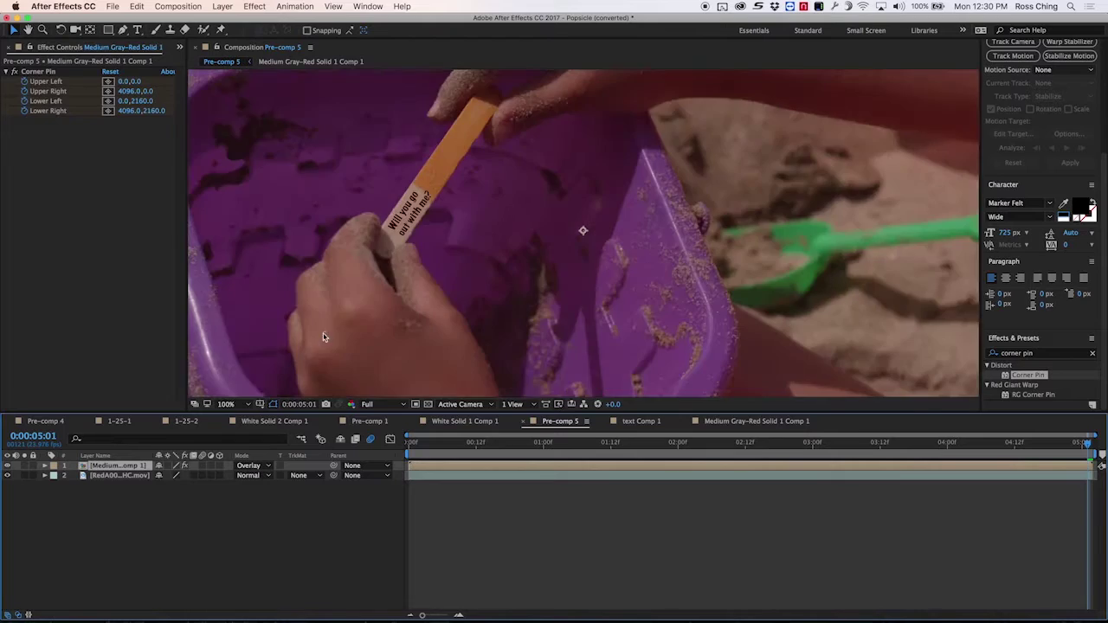
pyautogui.moveTo(367, 231); pyautogui.dragTo(598, 266)
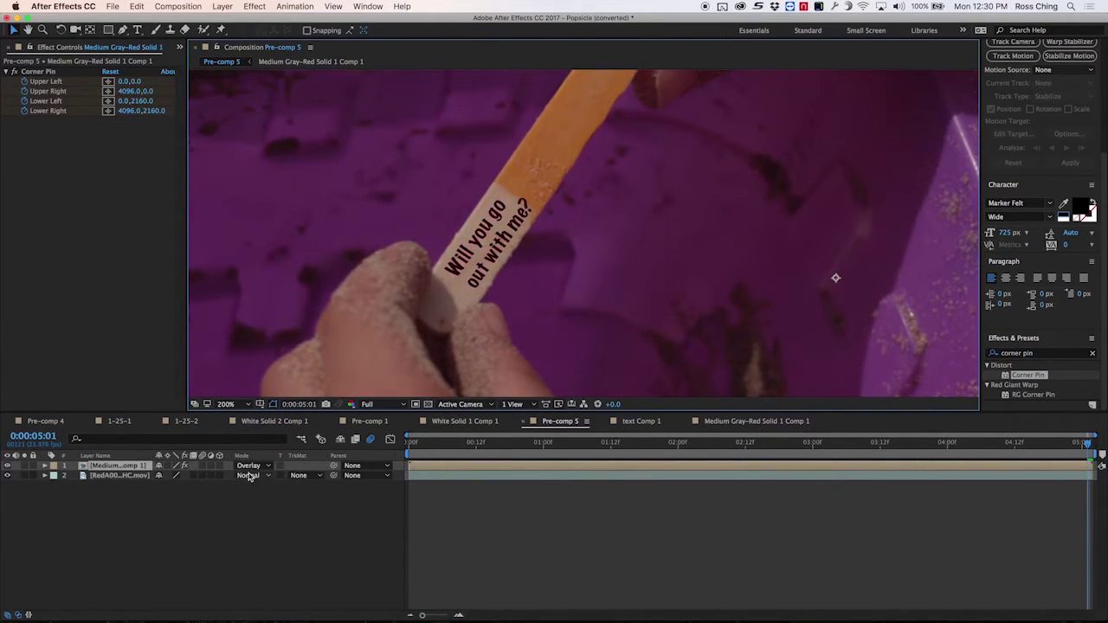
# - Set the text layer's opacity to 70% and preview the composition
pyautogui.press('t')
pyautogui.click(167, 475)
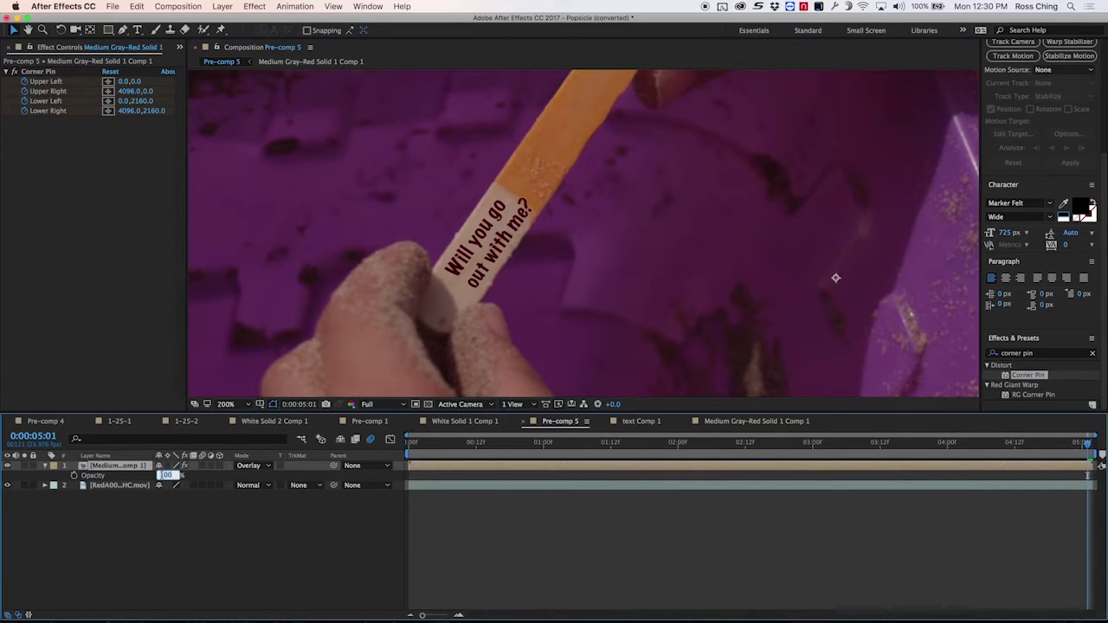
pyautogui.press('Return')
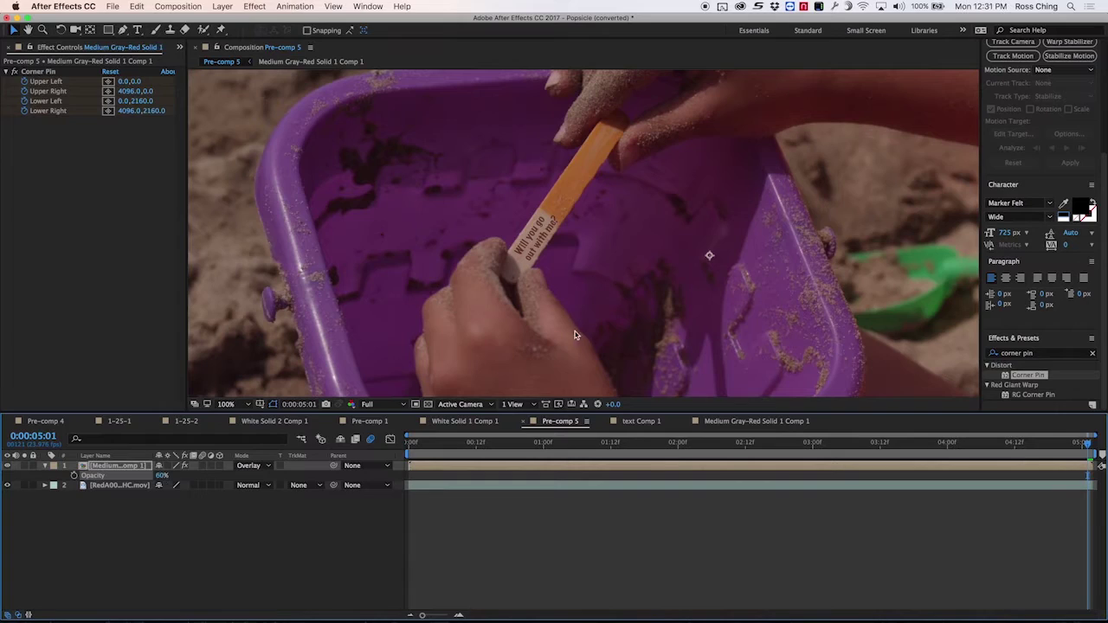
pyautogui.write('0')
pyautogui.press('Return')
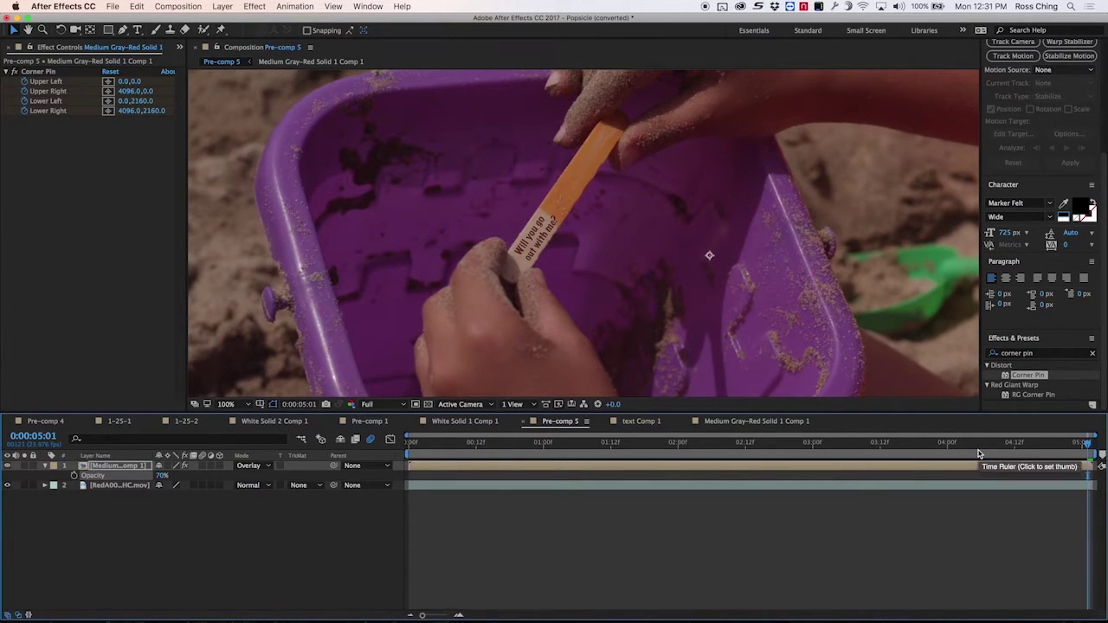
pyautogui.press('space')
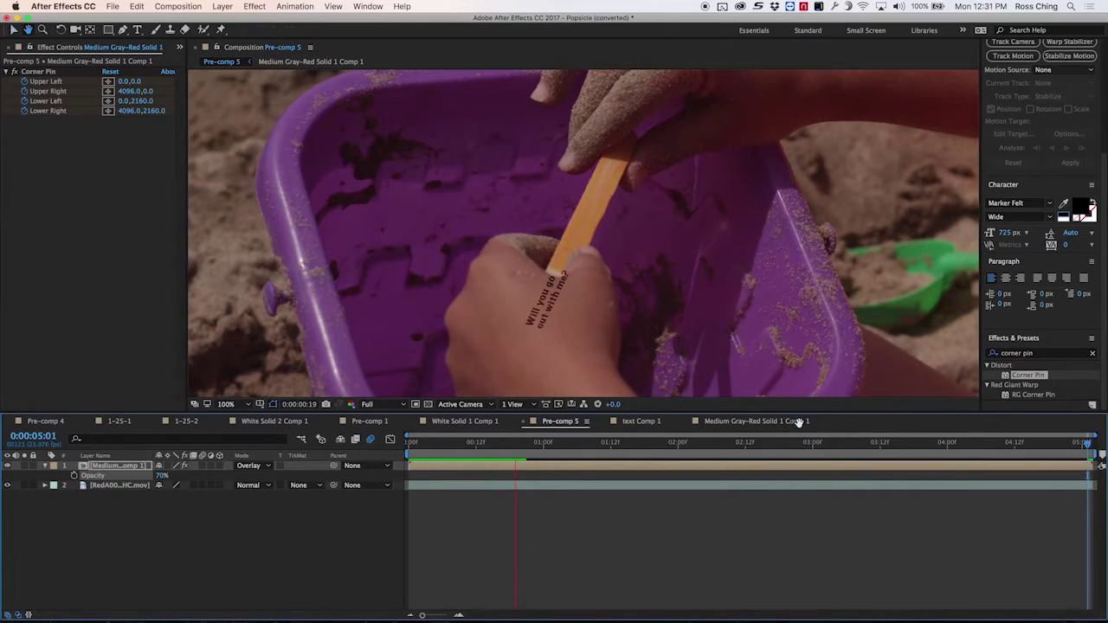
# - On the frame where the thumb covers the text, duplicate the footage layer and move the copy to the top
pyautogui.click(518, 451)
pyautogui.click(112, 499)
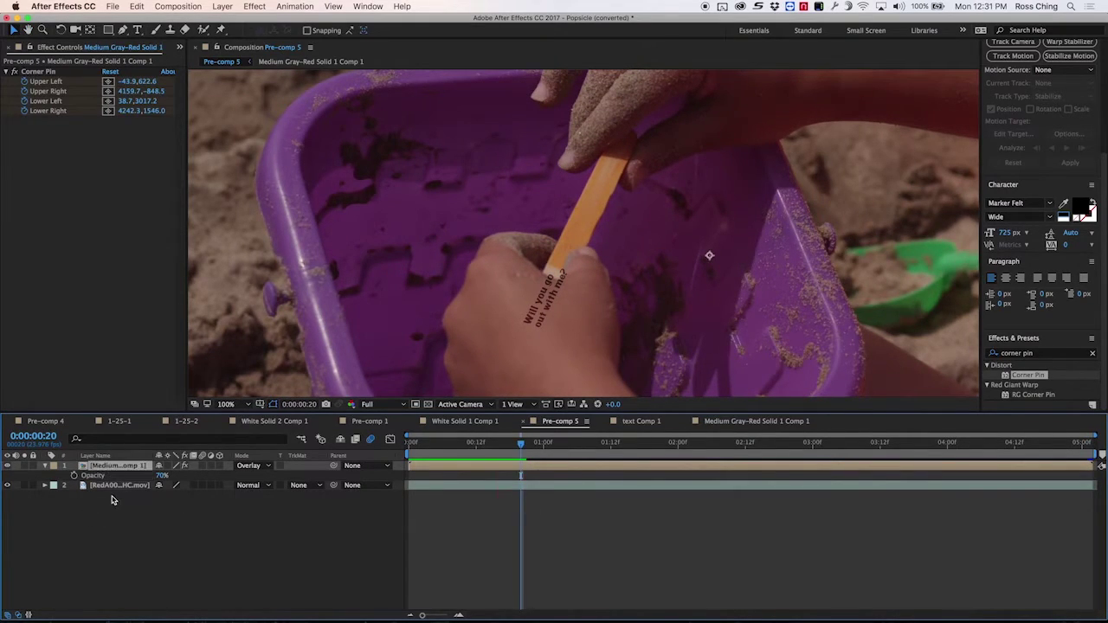
pyautogui.click(113, 488)
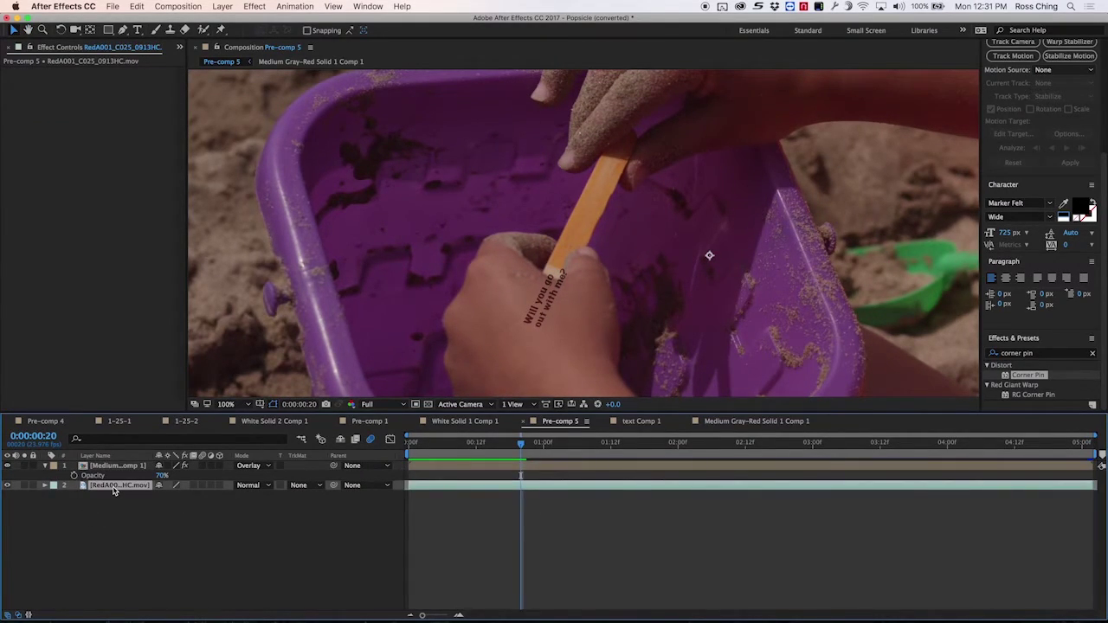
pyautogui.hotkey('ctrl', 'd')
pyautogui.moveTo(113, 489); pyautogui.dragTo(113, 466)
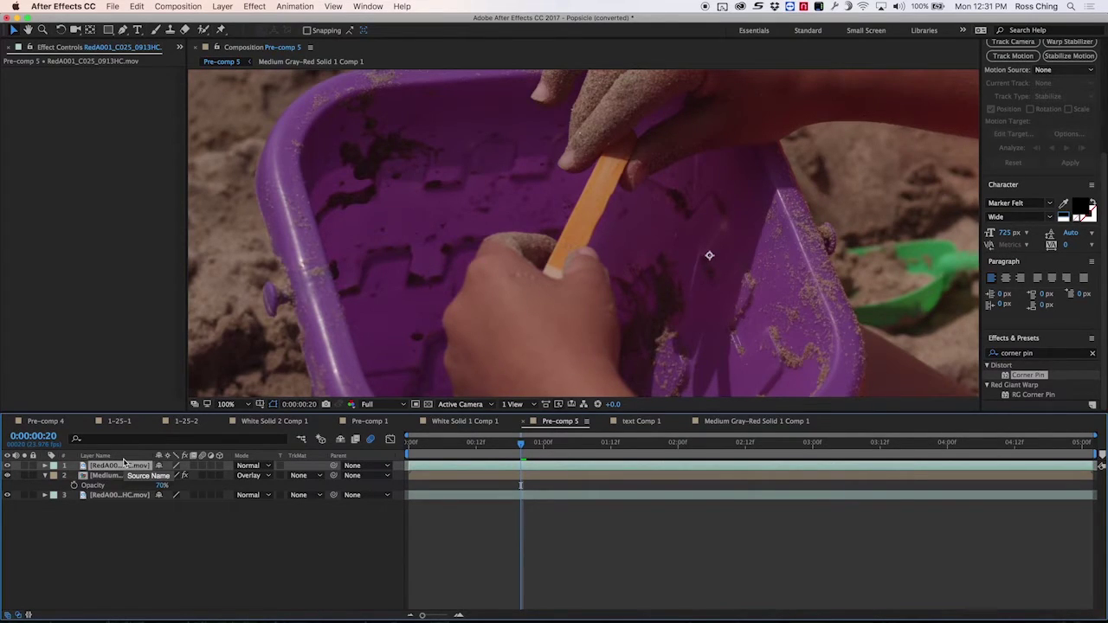
# - Draw a closed, curved Pen mask around the thumb on the footage copy
pyautogui.click(123, 31)
pyautogui.click(530, 263)
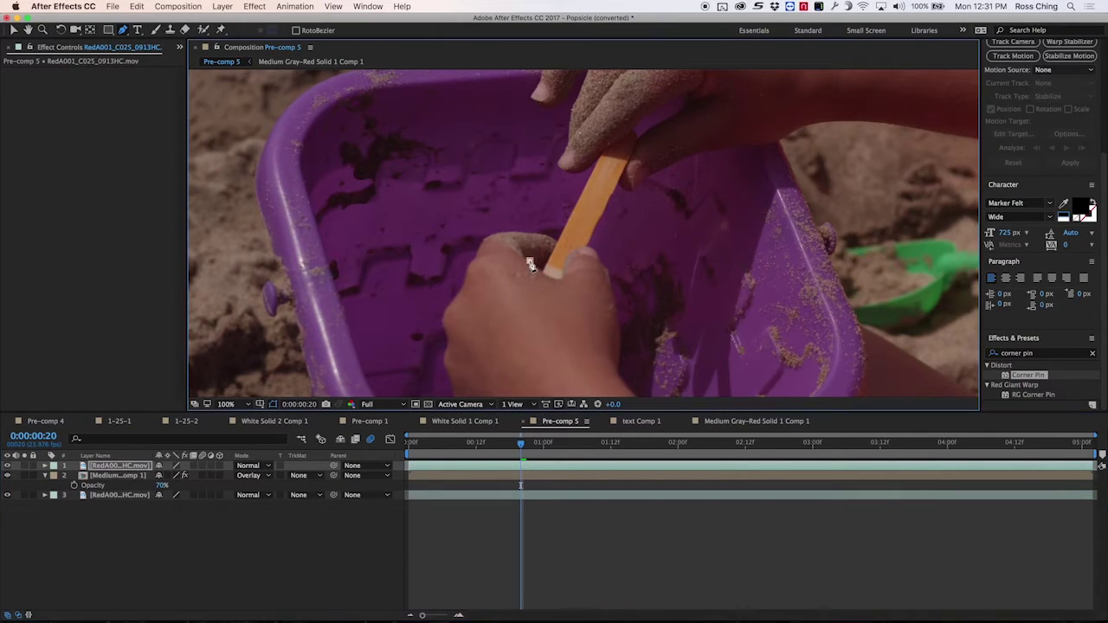
pyautogui.moveTo(554, 277); pyautogui.dragTo(586, 245)
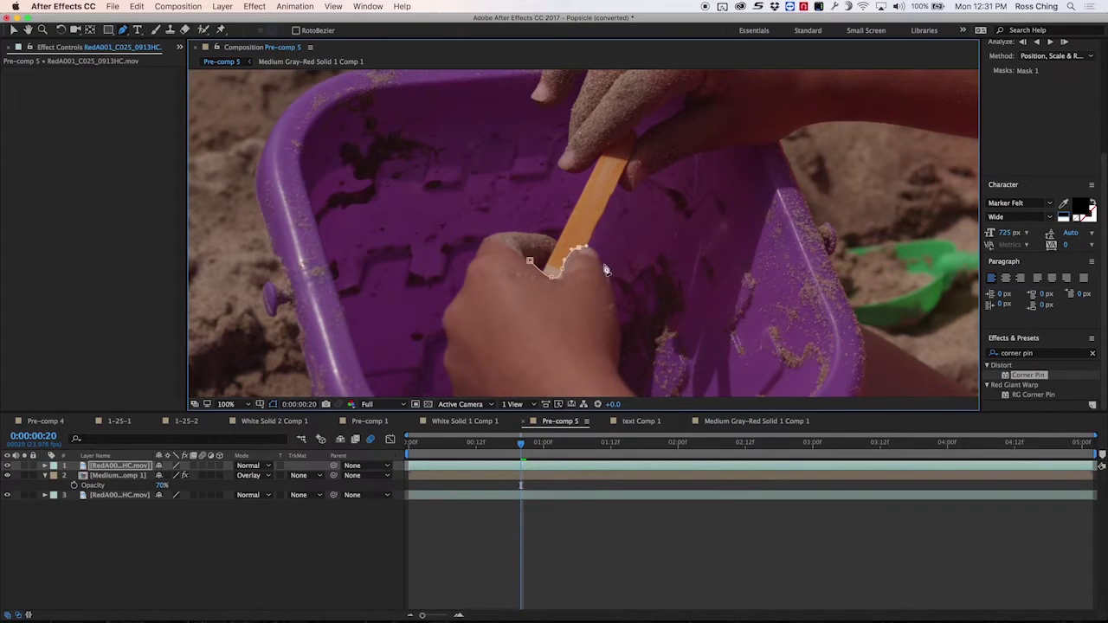
pyautogui.click(606, 264)
pyautogui.moveTo(587, 325); pyautogui.dragTo(581, 331)
pyautogui.click(511, 316)
pyautogui.click(490, 292)
pyautogui.moveTo(501, 256); pyautogui.dragTo(525, 247)
pyautogui.click(552, 276)
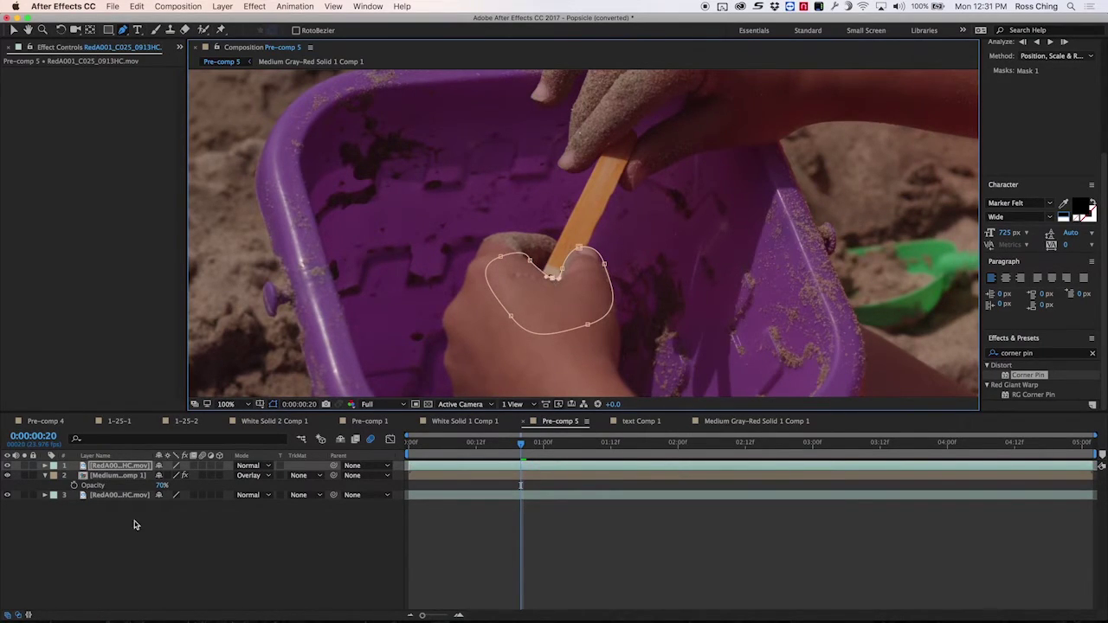
# - Enable Mask Path keyframing and feather the thumb mask by 14 pixels
pyautogui.press('m')
pyautogui.press('m')
pyautogui.click(85, 487)
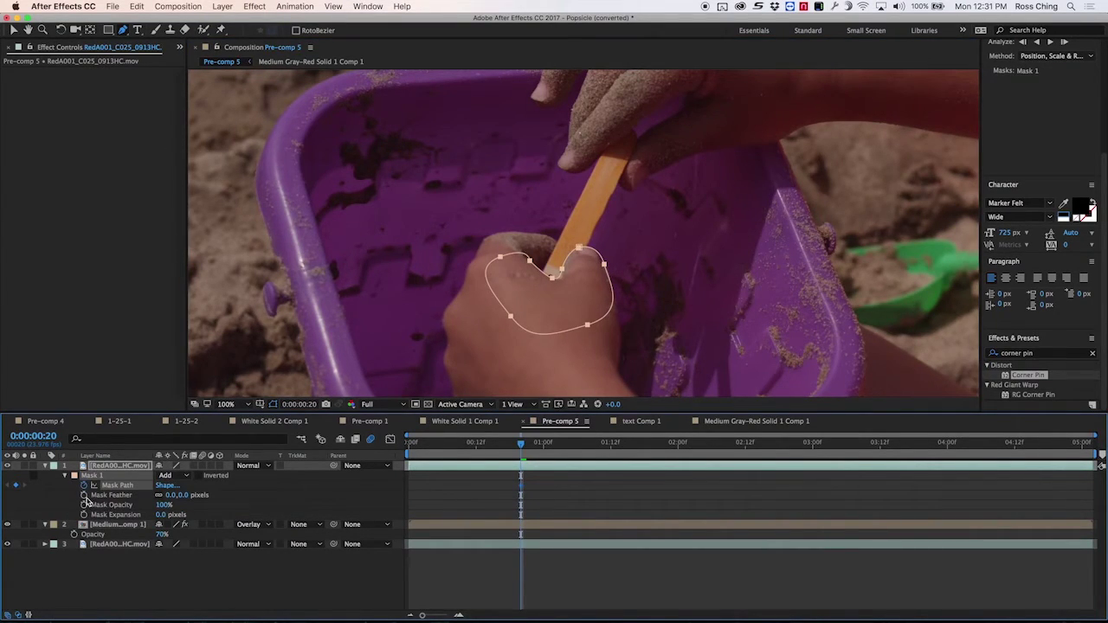
pyautogui.moveTo(170, 495); pyautogui.dragTo(179, 495)
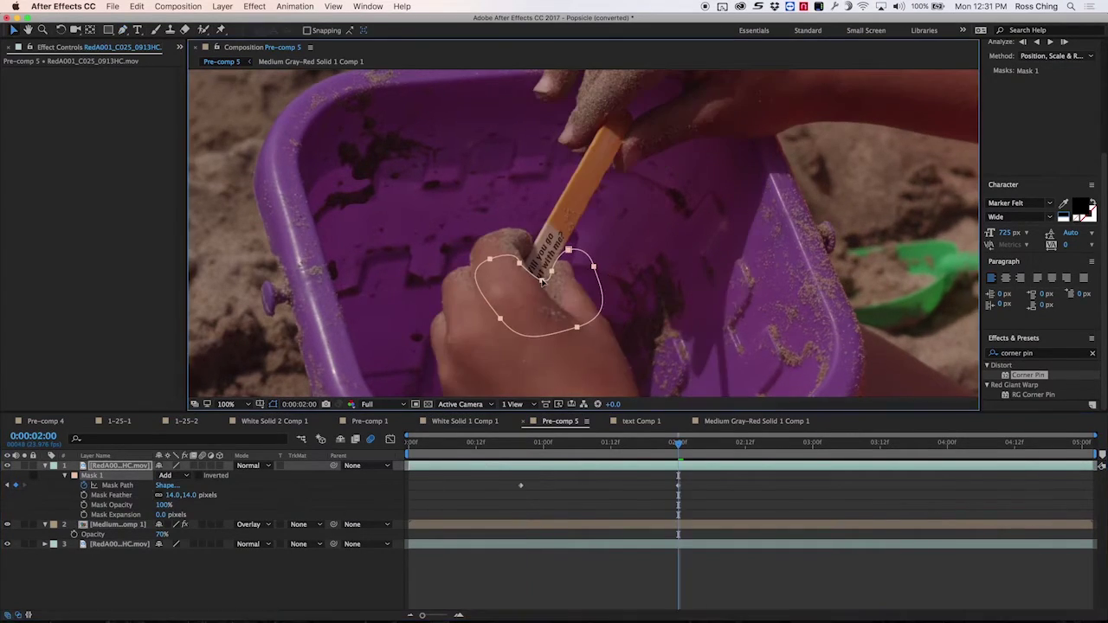
pyautogui.moveTo(555, 275); pyautogui.dragTo(537, 294)
# - Reshape the thumb mask at several later frames, including 1:12 and 1:04
pyautogui.click(744, 442)
pyautogui.click(796, 445)
pyautogui.click(706, 445)
pyautogui.click(612, 442)
pyautogui.click(566, 443)
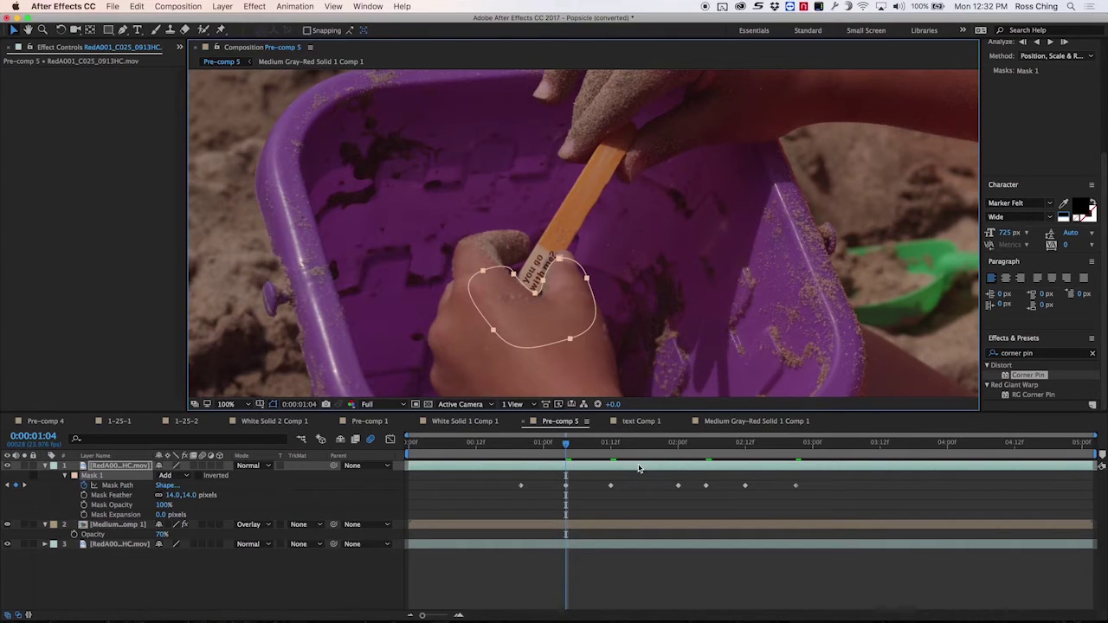
# - Reposition the mask onto the thumb at frames 0, 9 and 14
pyautogui.click(411, 445)
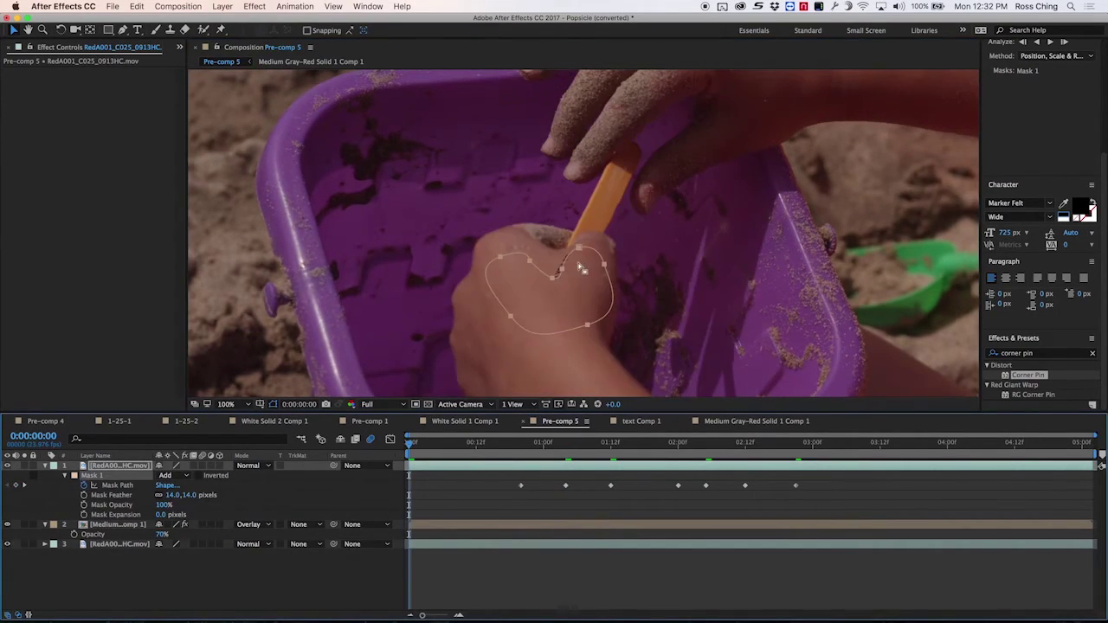
pyautogui.click(554, 279)
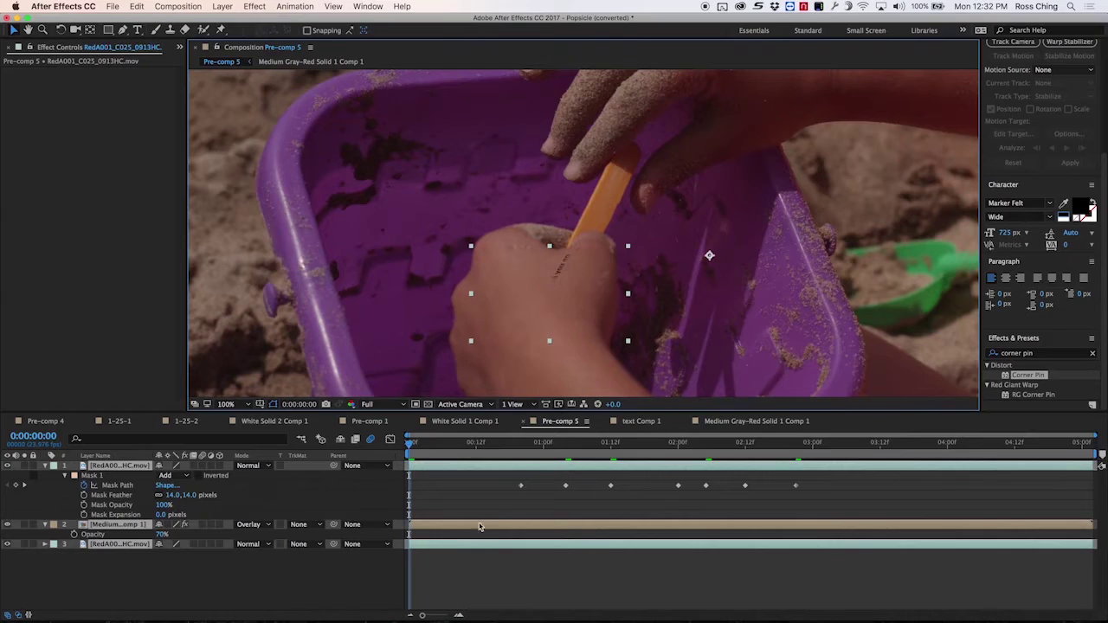
pyautogui.click(91, 476)
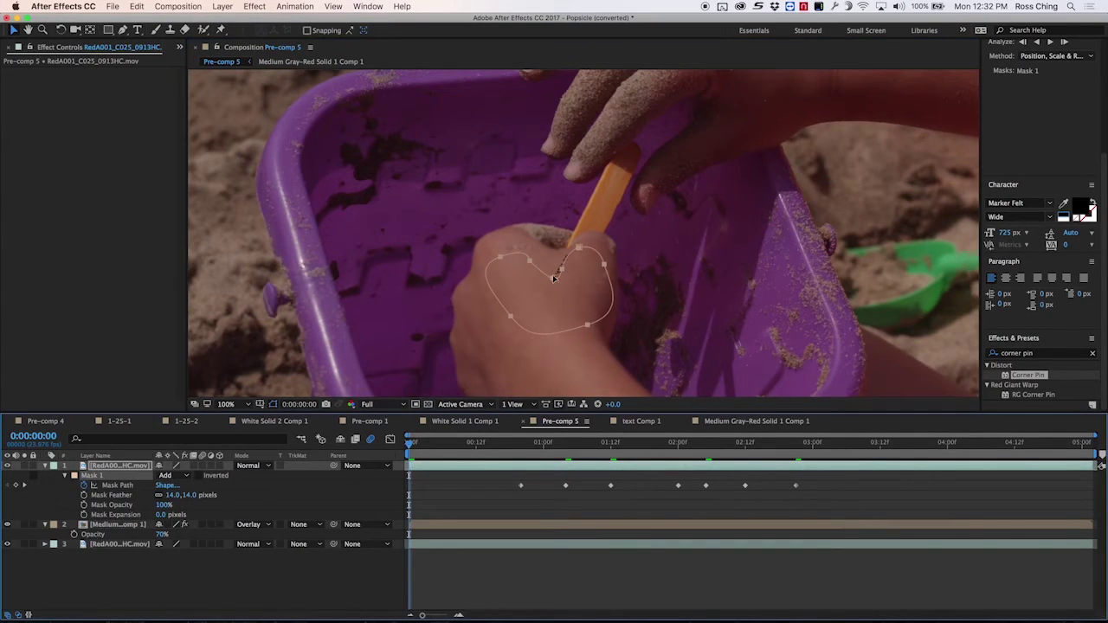
pyautogui.moveTo(554, 278); pyautogui.dragTo(543, 274)
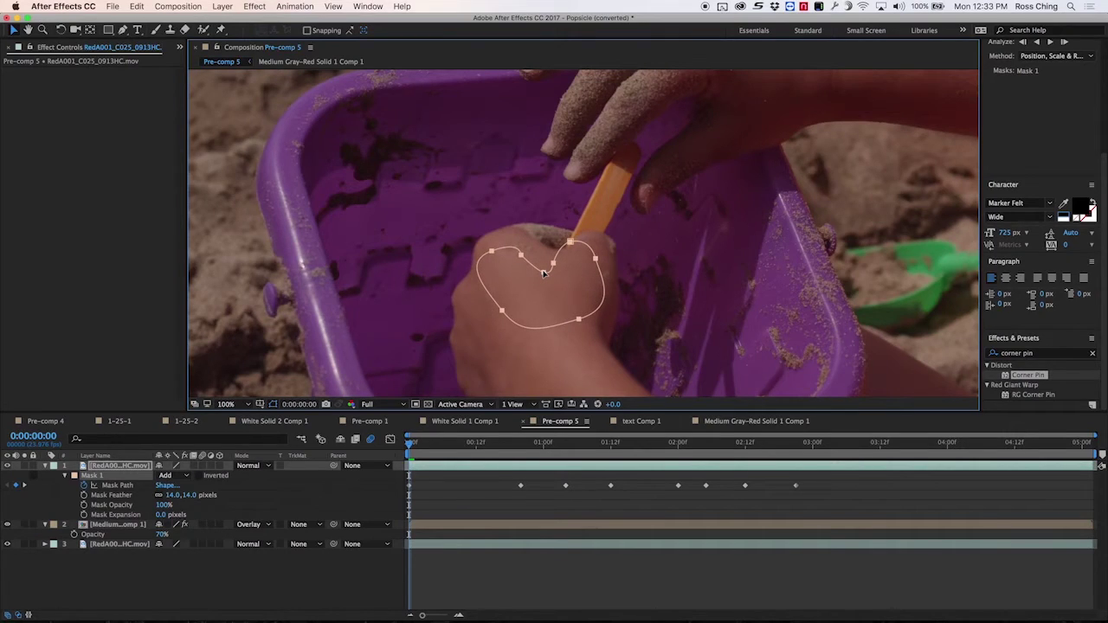
pyautogui.click(459, 442)
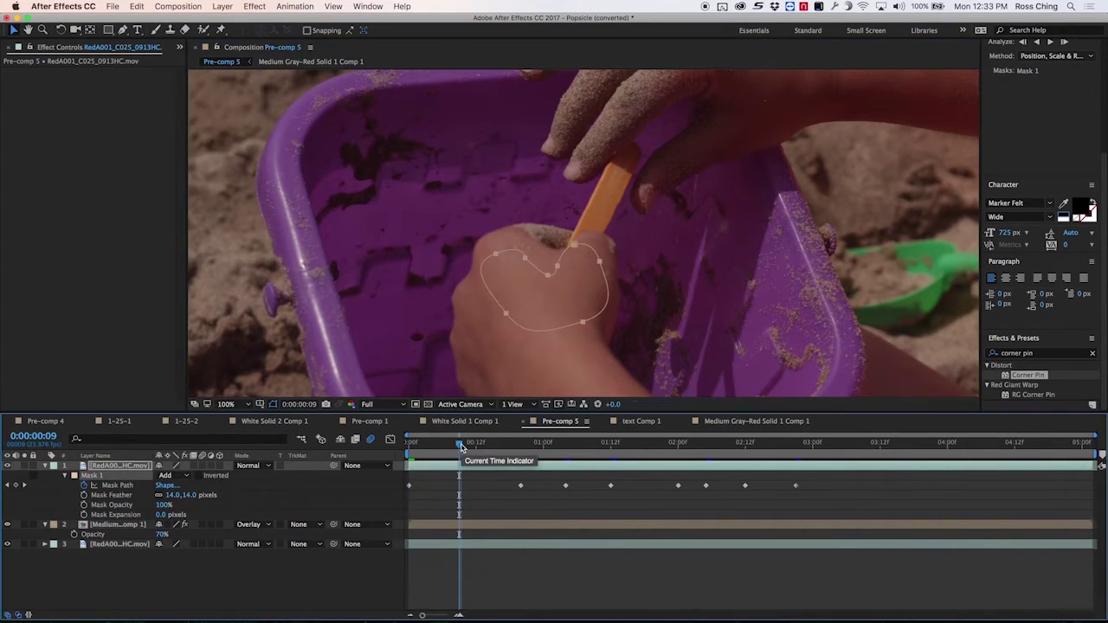
pyautogui.moveTo(558, 269); pyautogui.dragTo(567, 271)
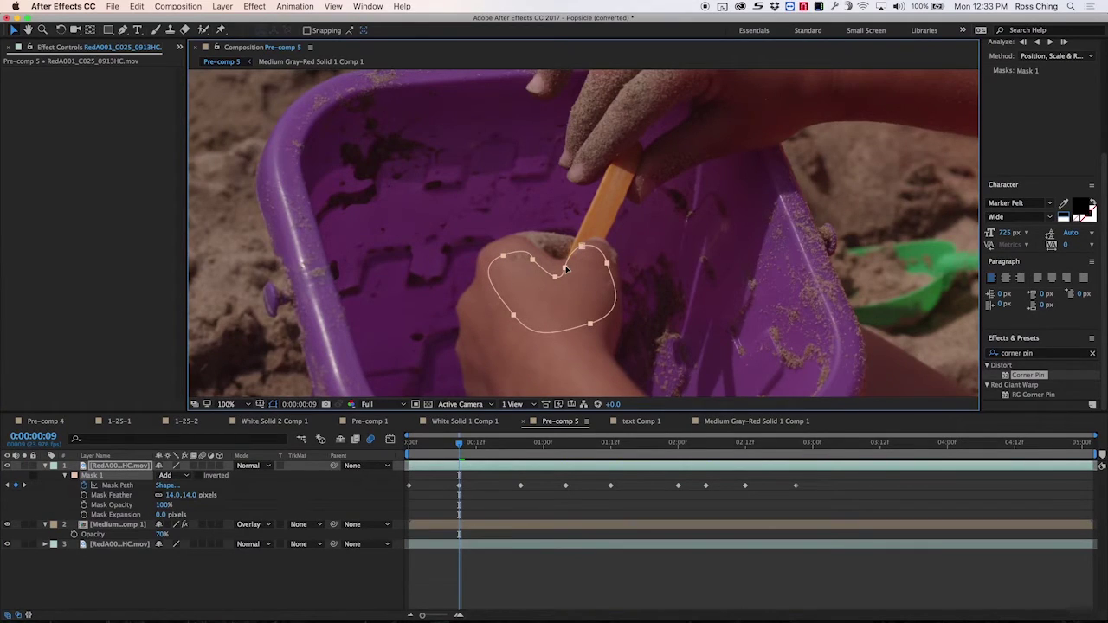
pyautogui.click(438, 442)
pyautogui.click(488, 443)
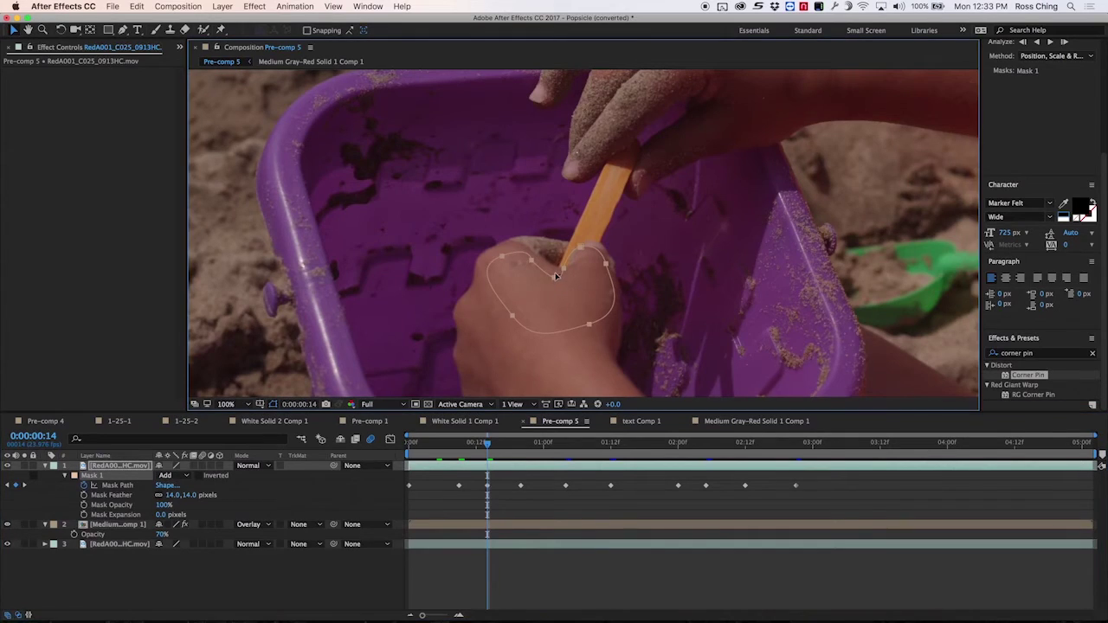
pyautogui.moveTo(555, 279); pyautogui.dragTo(562, 272)
# - Refit the mask on the thumb at 1:08 and 1:18, check 2:17, and preview the masking
pyautogui.click(511, 442)
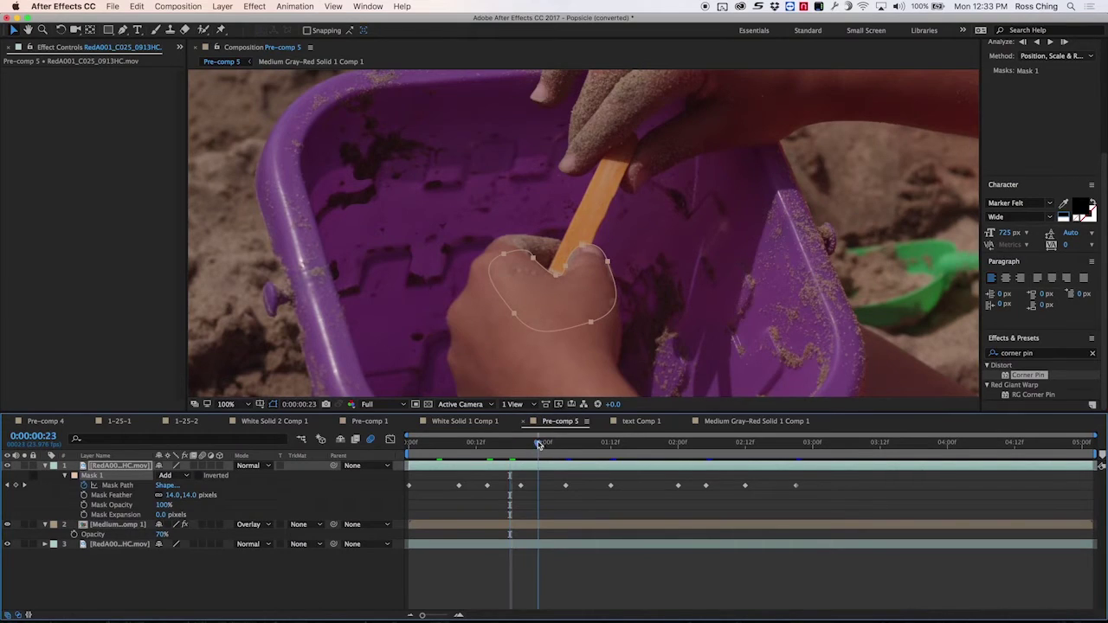
pyautogui.click(537, 443)
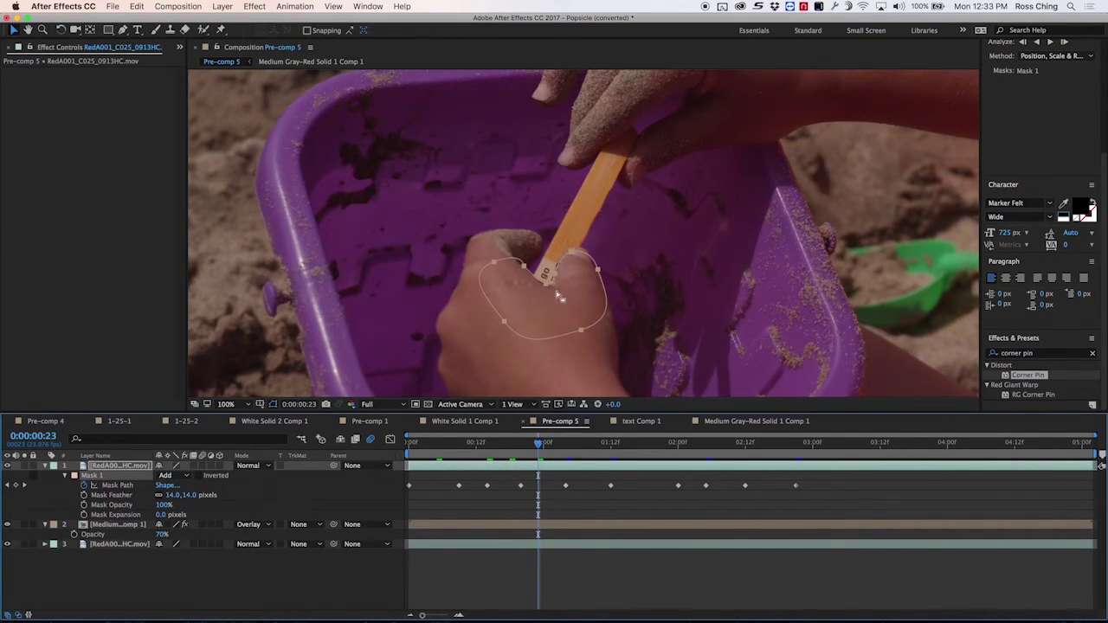
pyautogui.click(589, 443)
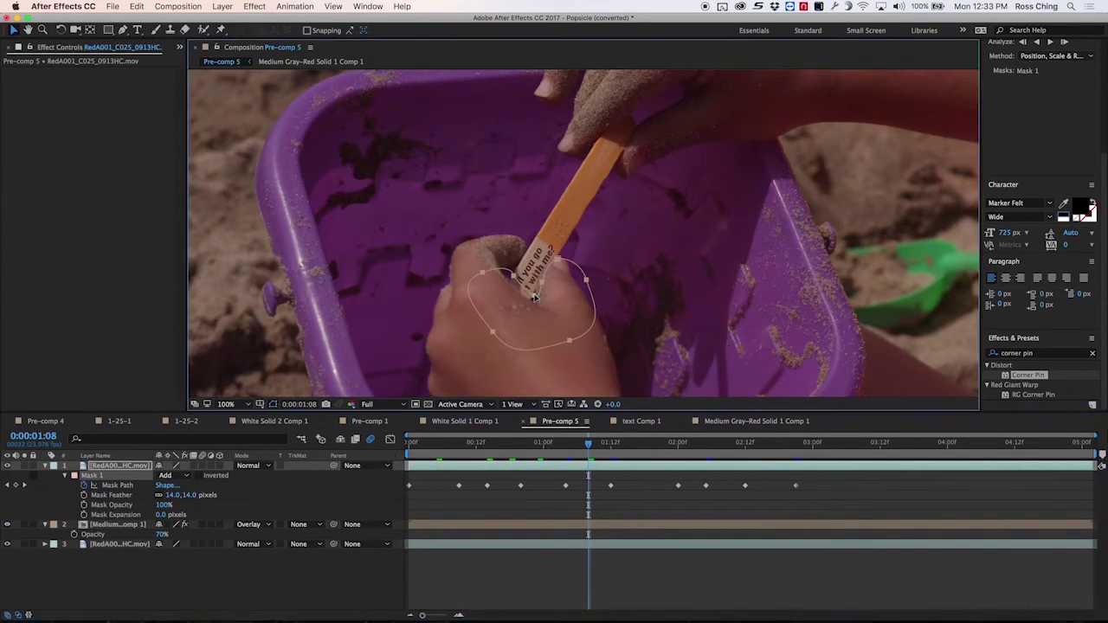
pyautogui.moveTo(533, 297); pyautogui.dragTo(532, 298)
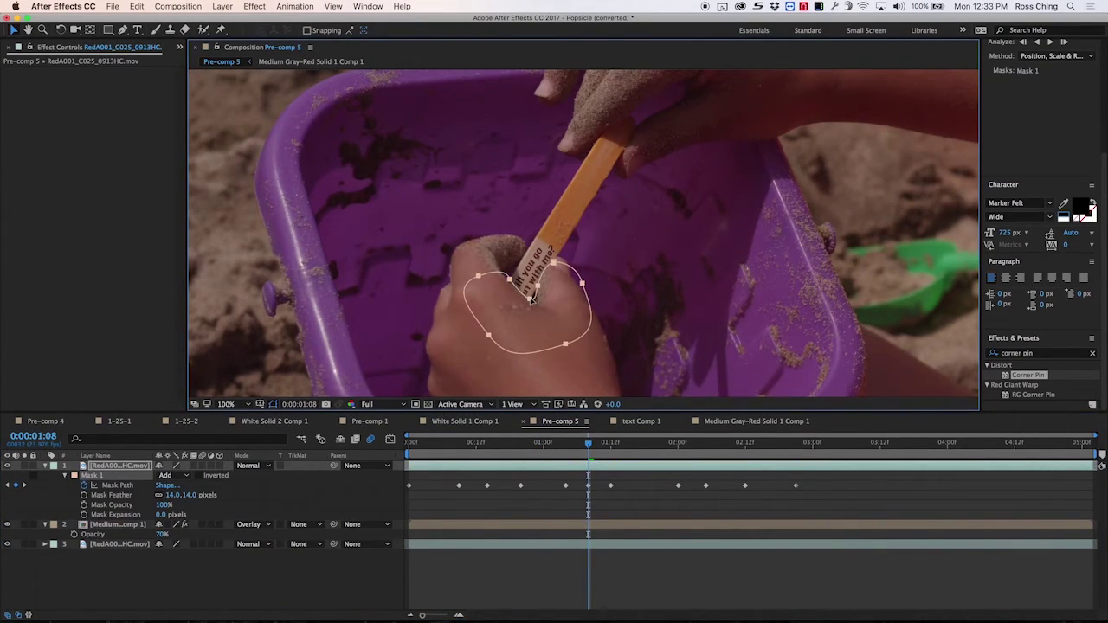
pyautogui.click(645, 443)
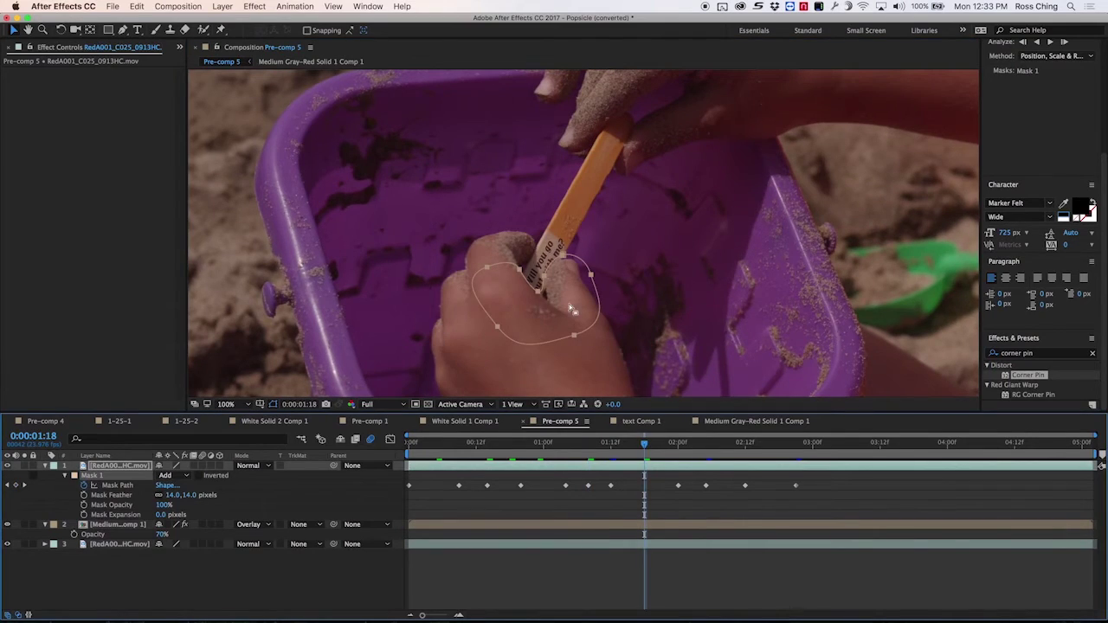
pyautogui.moveTo(546, 279); pyautogui.dragTo(549, 280)
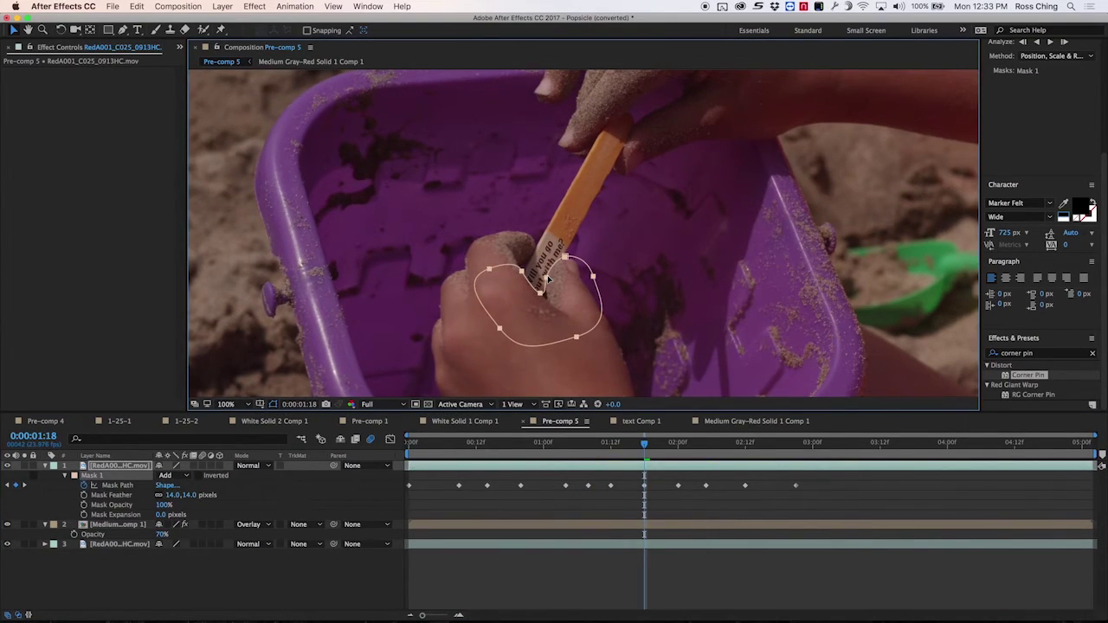
pyautogui.click(774, 442)
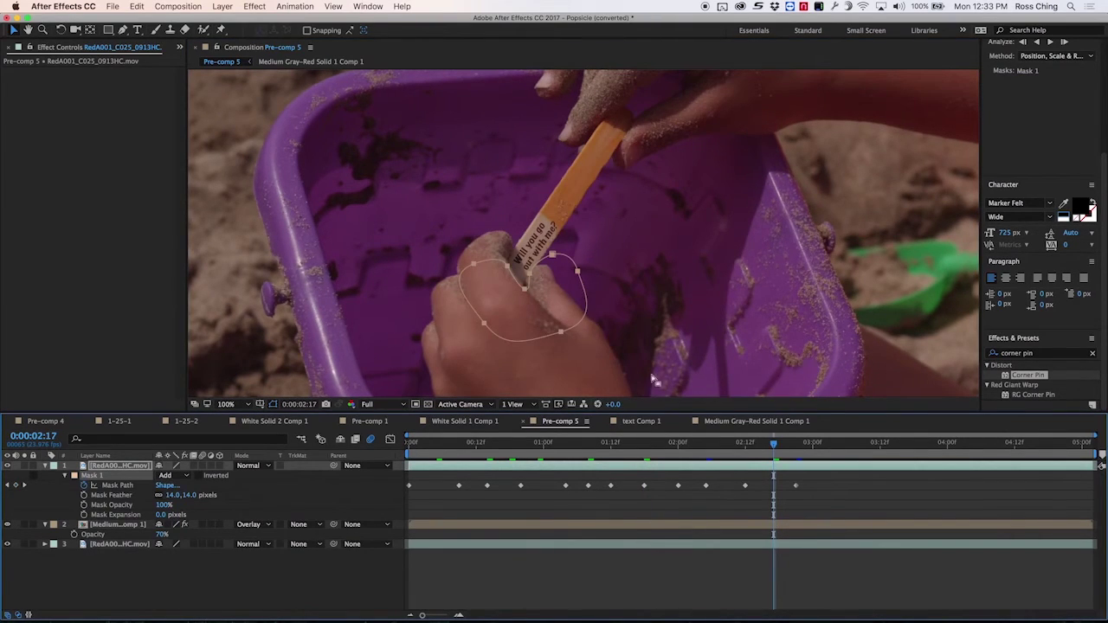
pyautogui.press('space')
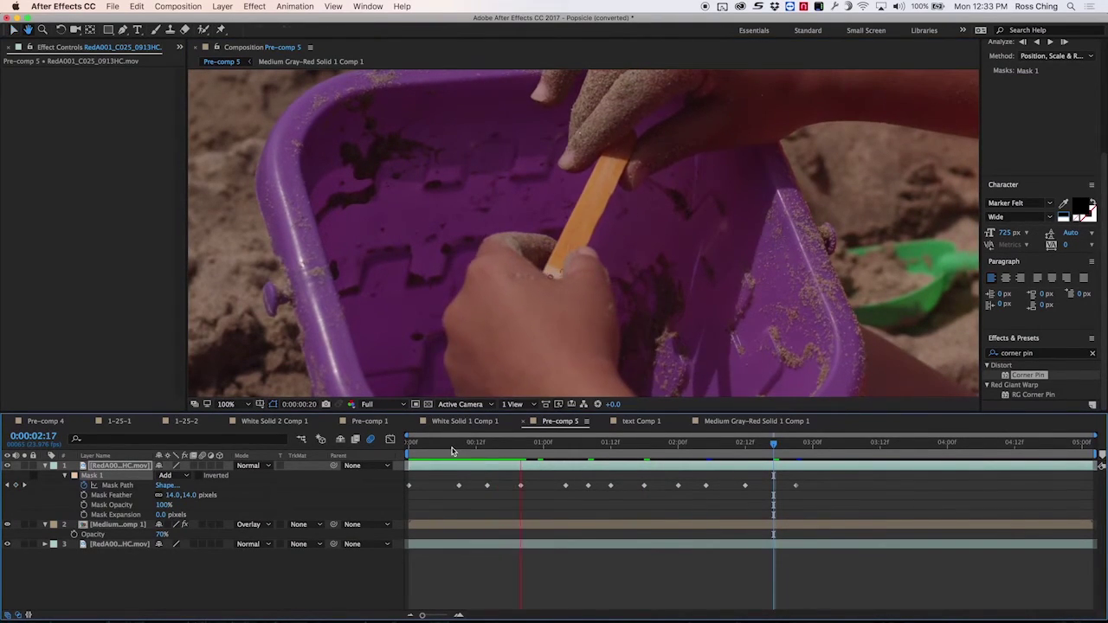
pyautogui.moveTo(451, 450); pyautogui.dragTo(589, 450)
pyautogui.press('space')
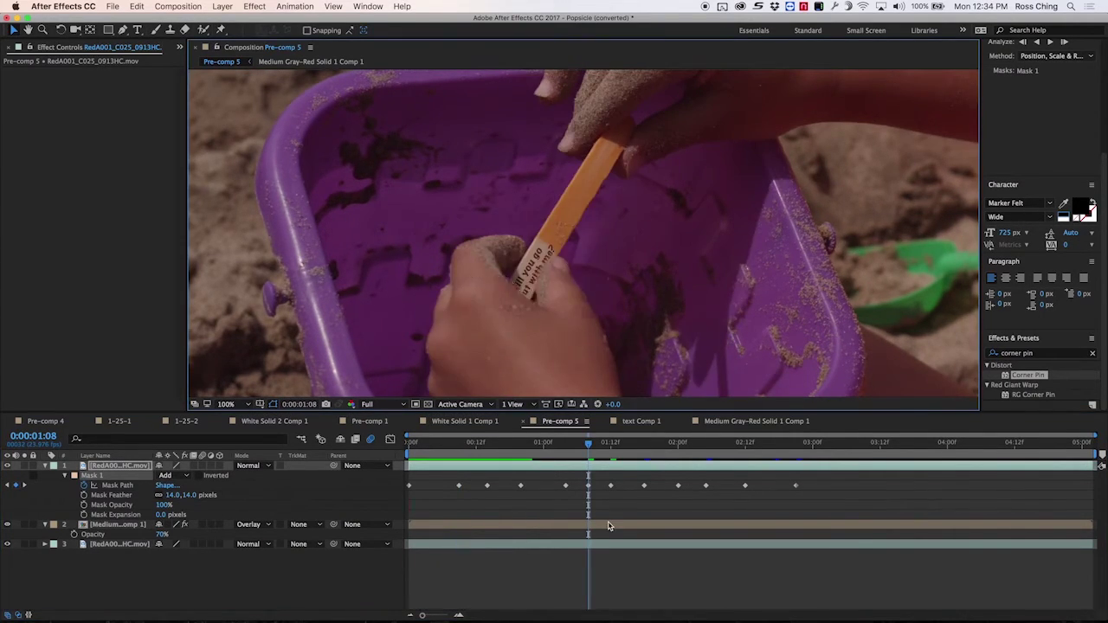